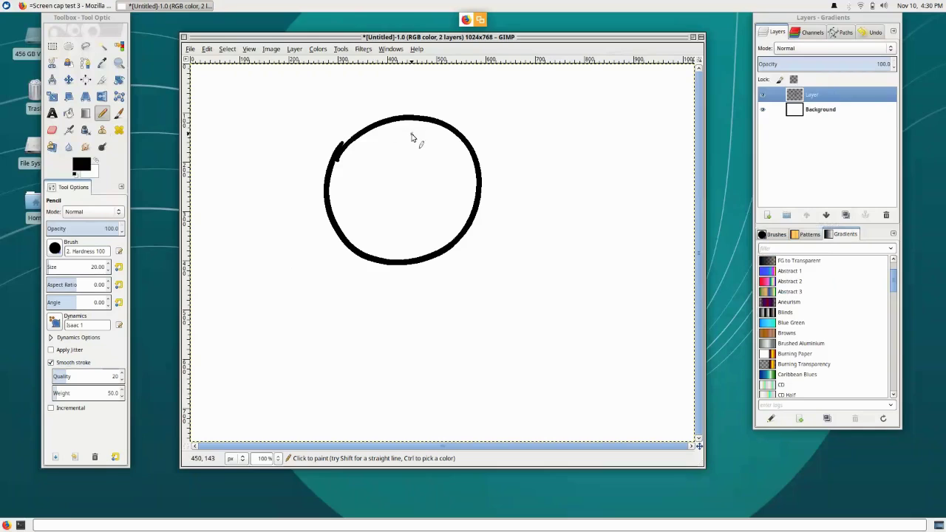
Turn on the Hard edge option for the Eraser tool.
{"action": "key", "text": "shift+e"}
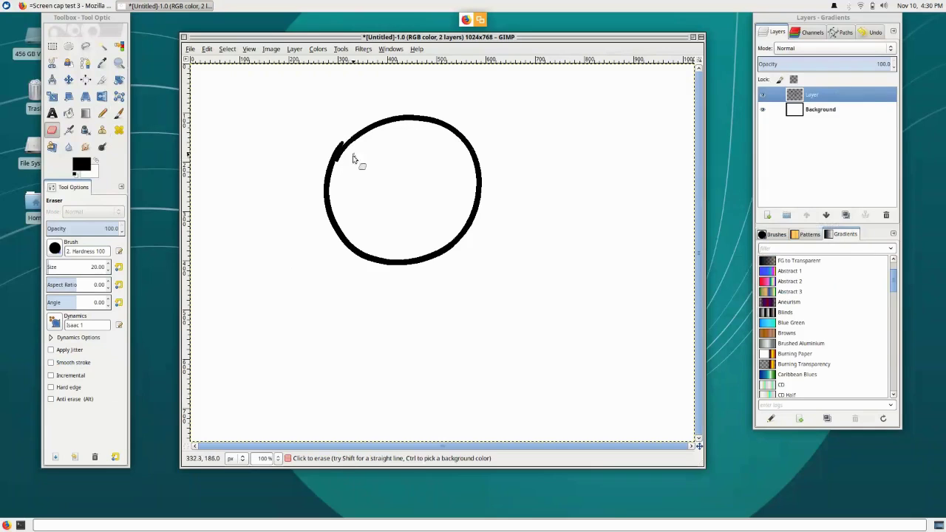
{"action": "left_click", "coordinate": [79, 387]}
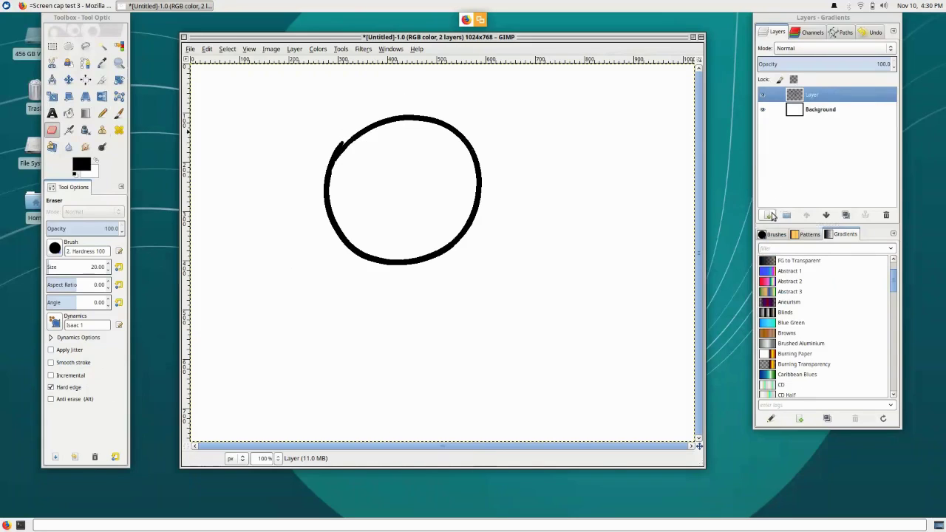
Clear the circle from the current layer and draw a new round head outline in black with the Pencil.
{"action": "key", "text": "Delete"}
{"action": "key", "text": "n"}
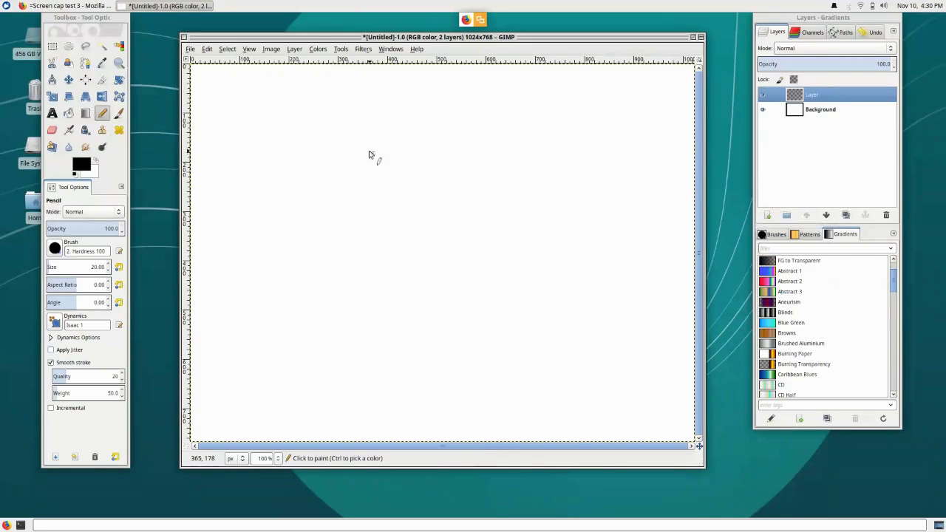
{"action": "mouse_move", "coordinate": [362, 150]}
{"action": "left_mouse_down"}
{"action": "mouse_move", "coordinate": [456, 107]}
{"action": "mouse_move", "coordinate": [508, 144]}
{"action": "mouse_move", "coordinate": [420, 256]}
{"action": "mouse_move", "coordinate": [360, 169]}
{"action": "mouse_move", "coordinate": [392, 127]}
{"action": "left_mouse_up"}
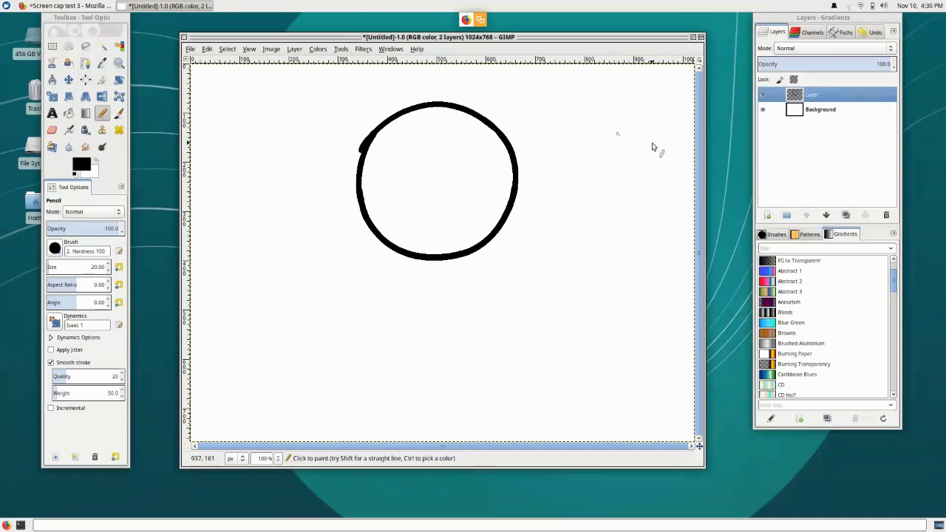
Add a new transparent layer and draw two round eye outlines inside the head, the right one slightly lower.
{"action": "left_click", "coordinate": [767, 214]}
{"action": "left_click", "coordinate": [813, 298]}
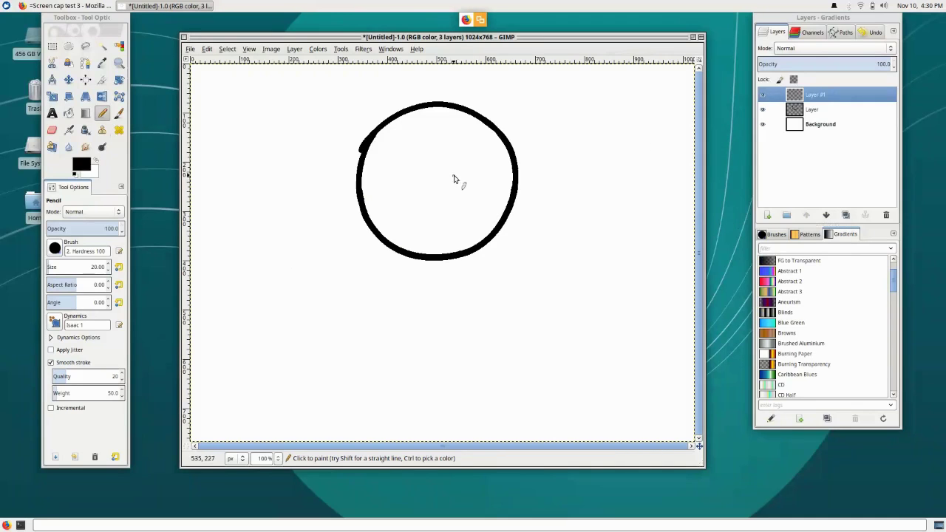
{"action": "mouse_move", "coordinate": [377, 152]}
{"action": "left_mouse_down"}
{"action": "mouse_move", "coordinate": [408, 138]}
{"action": "mouse_move", "coordinate": [407, 181]}
{"action": "mouse_move", "coordinate": [377, 181]}
{"action": "mouse_move", "coordinate": [385, 139]}
{"action": "mouse_move", "coordinate": [418, 143]}
{"action": "mouse_move", "coordinate": [423, 173]}
{"action": "mouse_move", "coordinate": [381, 189]}
{"action": "mouse_move", "coordinate": [375, 151]}
{"action": "mouse_move", "coordinate": [395, 136]}
{"action": "mouse_move", "coordinate": [380, 145]}
{"action": "mouse_move", "coordinate": [418, 138]}
{"action": "mouse_move", "coordinate": [394, 191]}
{"action": "mouse_move", "coordinate": [374, 154]}
{"action": "mouse_move", "coordinate": [409, 123]}
{"action": "mouse_move", "coordinate": [375, 154]}
{"action": "mouse_move", "coordinate": [401, 133]}
{"action": "mouse_move", "coordinate": [414, 179]}
{"action": "mouse_move", "coordinate": [378, 184]}
{"action": "mouse_move", "coordinate": [380, 149]}
{"action": "mouse_move", "coordinate": [397, 136]}
{"action": "mouse_move", "coordinate": [412, 180]}
{"action": "mouse_move", "coordinate": [377, 181]}
{"action": "mouse_move", "coordinate": [382, 144]}
{"action": "mouse_move", "coordinate": [401, 132]}
{"action": "mouse_move", "coordinate": [426, 161]}
{"action": "mouse_move", "coordinate": [393, 193]}
{"action": "mouse_move", "coordinate": [380, 146]}
{"action": "mouse_move", "coordinate": [412, 133]}
{"action": "left_mouse_up"}
{"action": "key", "text": "ctrl+z"}
{"action": "key", "text": "ctrl+z"}
{"action": "key", "text": "ctrl+z"}
{"action": "key", "text": "ctrl+z"}
{"action": "key", "text": "ctrl+z"}
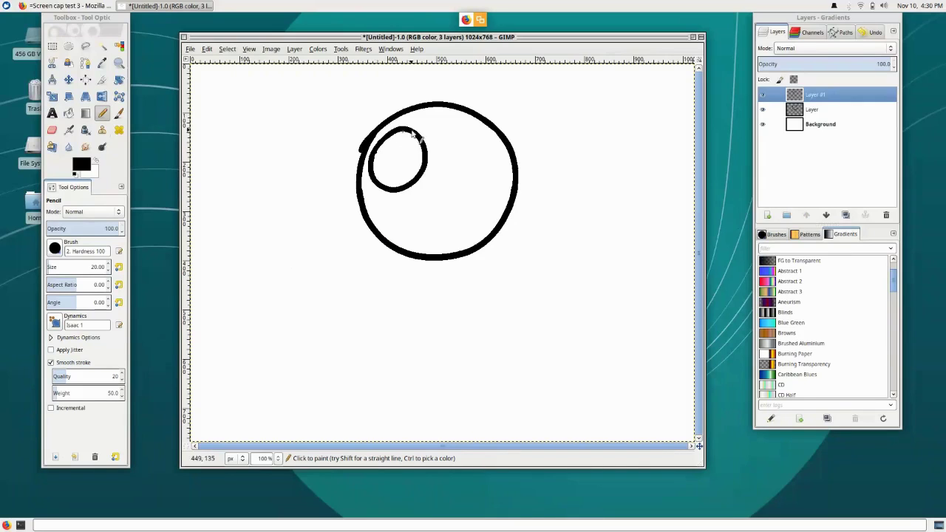
{"action": "mouse_move", "coordinate": [445, 169]}
{"action": "left_mouse_down"}
{"action": "mouse_move", "coordinate": [466, 150]}
{"action": "mouse_move", "coordinate": [483, 204]}
{"action": "mouse_move", "coordinate": [443, 213]}
{"action": "mouse_move", "coordinate": [431, 179]}
{"action": "mouse_move", "coordinate": [467, 146]}
{"action": "left_mouse_up"}
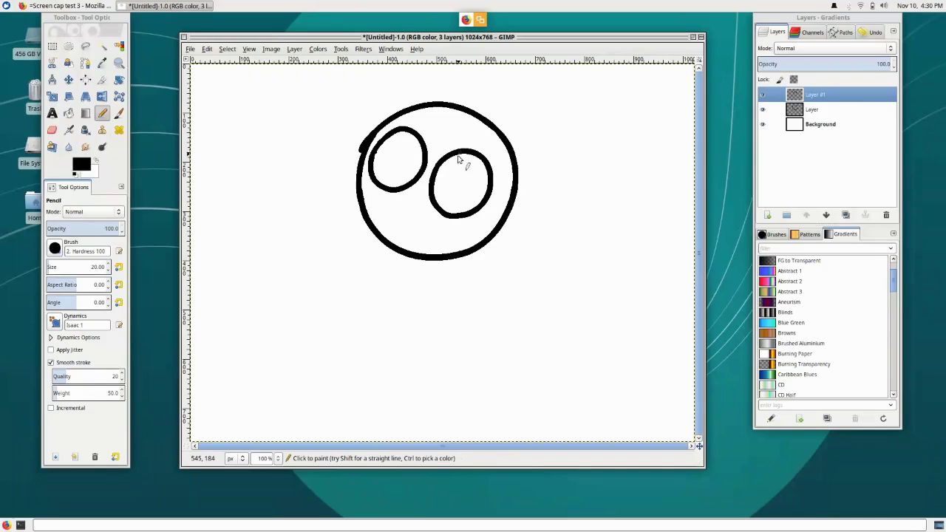
Clean up the lower-left edge of the right eye outline with the Eraser and Pencil.
{"action": "key", "text": "shift+e"}
{"action": "mouse_move", "coordinate": [460, 208]}
{"action": "left_mouse_down"}
{"action": "mouse_move", "coordinate": [437, 236]}
{"action": "mouse_move", "coordinate": [446, 211]}
{"action": "mouse_move", "coordinate": [432, 213]}
{"action": "mouse_move", "coordinate": [439, 200]}
{"action": "mouse_move", "coordinate": [423, 207]}
{"action": "mouse_move", "coordinate": [444, 199]}
{"action": "mouse_move", "coordinate": [431, 192]}
{"action": "mouse_move", "coordinate": [450, 215]}
{"action": "mouse_move", "coordinate": [431, 190]}
{"action": "mouse_move", "coordinate": [451, 215]}
{"action": "mouse_move", "coordinate": [433, 184]}
{"action": "mouse_move", "coordinate": [460, 210]}
{"action": "mouse_move", "coordinate": [443, 213]}
{"action": "mouse_move", "coordinate": [431, 187]}
{"action": "mouse_move", "coordinate": [453, 215]}
{"action": "mouse_move", "coordinate": [430, 190]}
{"action": "left_mouse_up"}
{"action": "key", "text": "n"}
{"action": "key", "text": "ctrl+z"}
{"action": "key", "text": "ctrl+z"}
{"action": "key", "text": "ctrl+z"}
{"action": "key", "text": "ctrl+z"}
{"action": "key", "text": "ctrl+z"}
{"action": "key", "text": "shift+e"}
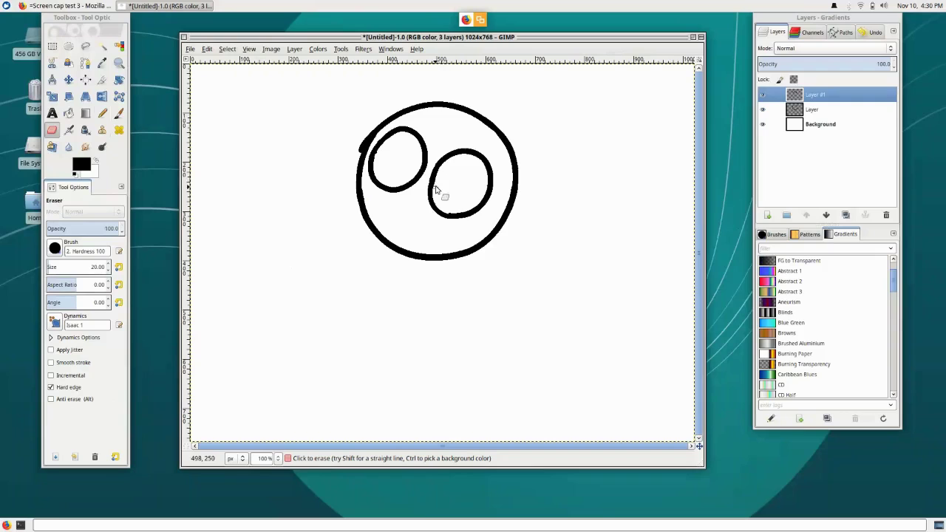
Flip the image horizontally to check the eye placement, and undo the flip.
{"action": "left_click", "coordinate": [271, 49]}
{"action": "mouse_move", "coordinate": [296, 84]}
{"action": "left_click", "coordinate": [445, 87]}
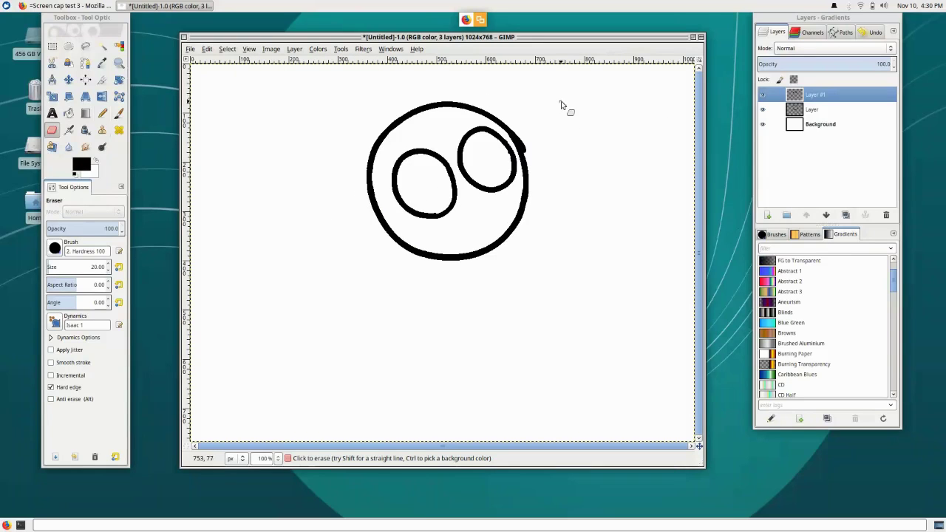
{"action": "key", "text": "n"}
{"action": "key", "text": "ctrl+z"}
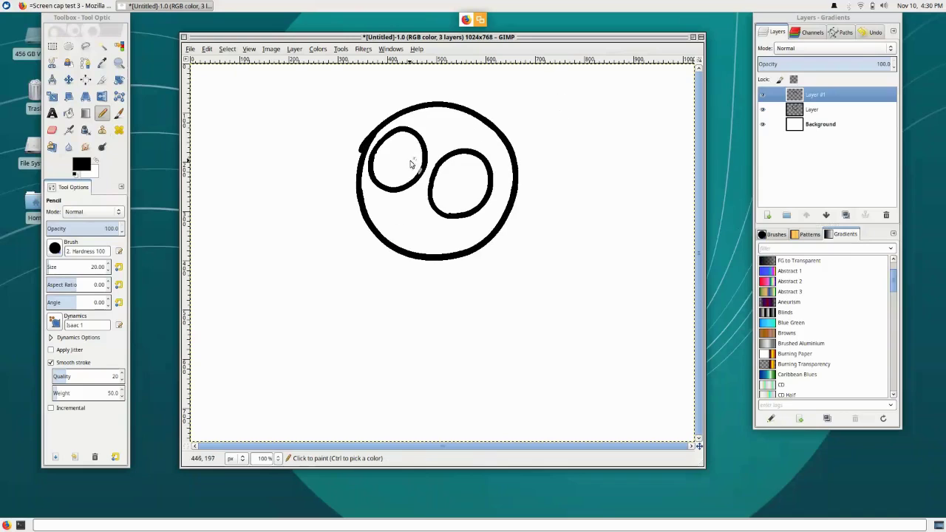
Draw a small narrow oval pupil inside each eye with the Pencil.
{"action": "mouse_move", "coordinate": [393, 155]}
{"action": "left_mouse_down"}
{"action": "mouse_move", "coordinate": [399, 165]}
{"action": "mouse_move", "coordinate": [400, 148]}
{"action": "mouse_move", "coordinate": [400, 162]}
{"action": "mouse_move", "coordinate": [389, 165]}
{"action": "left_mouse_up"}
{"action": "key", "text": "ctrl+z"}
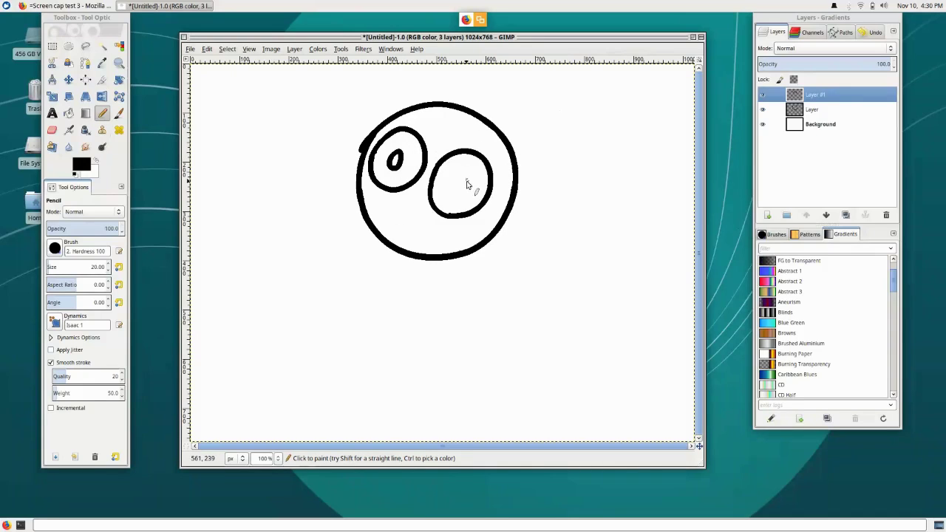
{"action": "mouse_move", "coordinate": [466, 184]}
{"action": "left_mouse_down"}
{"action": "mouse_move", "coordinate": [486, 171]}
{"action": "mouse_move", "coordinate": [494, 188]}
{"action": "mouse_move", "coordinate": [470, 218]}
{"action": "mouse_move", "coordinate": [468, 210]}
{"action": "mouse_move", "coordinate": [452, 221]}
{"action": "mouse_move", "coordinate": [450, 210]}
{"action": "mouse_move", "coordinate": [432, 222]}
{"action": "mouse_move", "coordinate": [471, 215]}
{"action": "mouse_move", "coordinate": [438, 210]}
{"action": "mouse_move", "coordinate": [461, 204]}
{"action": "mouse_move", "coordinate": [480, 210]}
{"action": "mouse_move", "coordinate": [433, 208]}
{"action": "left_mouse_up"}
{"action": "key", "text": "shift+e"}
{"action": "key", "text": "n"}
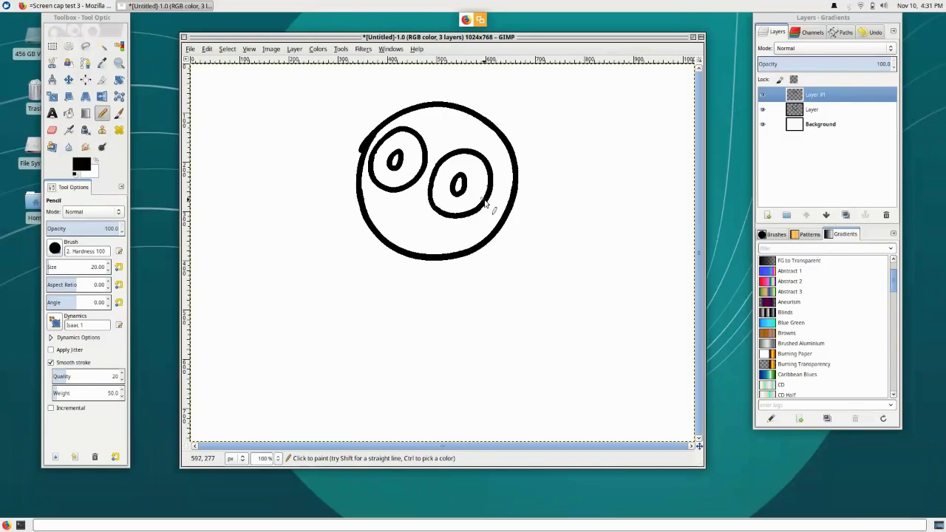
Check the eyes with their pupils by flipping the image horizontally, and undo the flip.
{"action": "left_click", "coordinate": [270, 49]}
{"action": "mouse_move", "coordinate": [314, 85]}
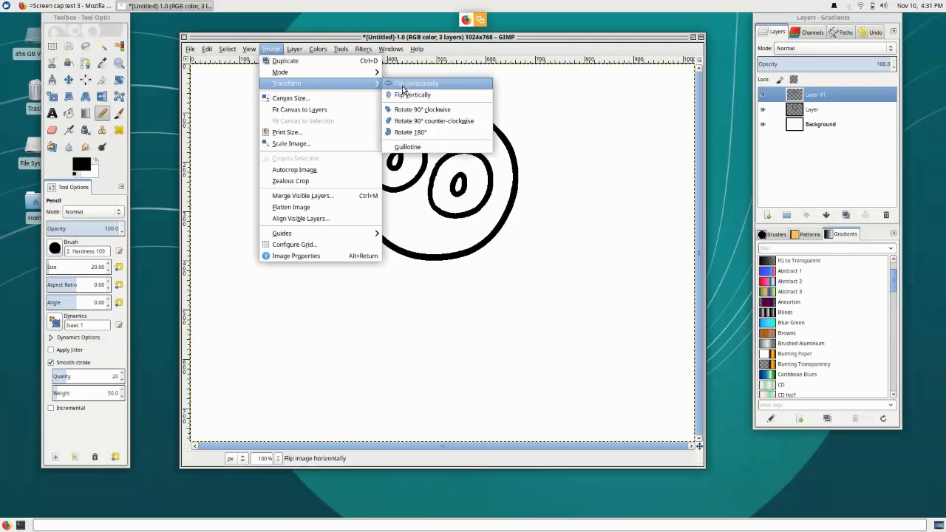
{"action": "left_click", "coordinate": [402, 85]}
{"action": "key", "text": "ctrl+z"}
Add a new transparent layer and draw a small nose below the left eye and a flat mouth at the chin.
{"action": "left_click", "coordinate": [767, 215]}
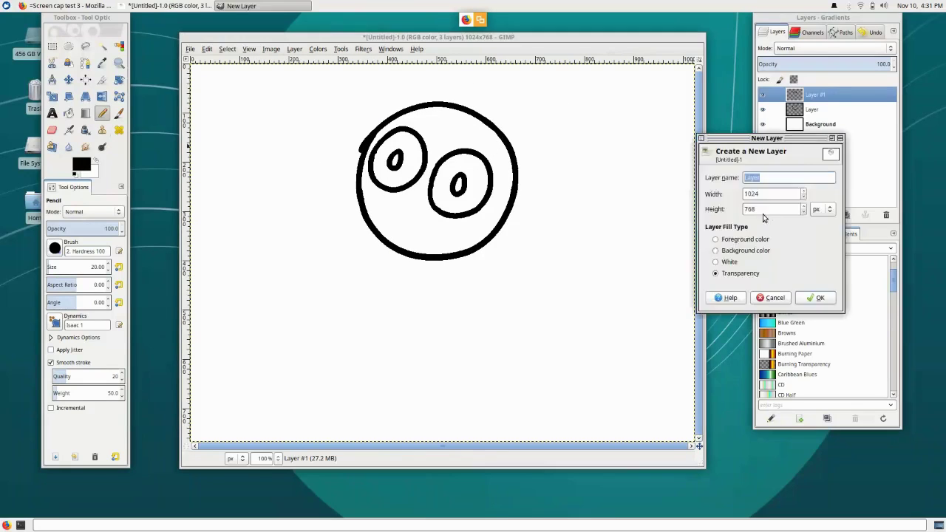
{"action": "key", "text": "Return"}
{"action": "left_click_drag", "start_coordinate": [397, 212], "coordinate": [404, 216]}
{"action": "key", "text": "ctrl+z"}
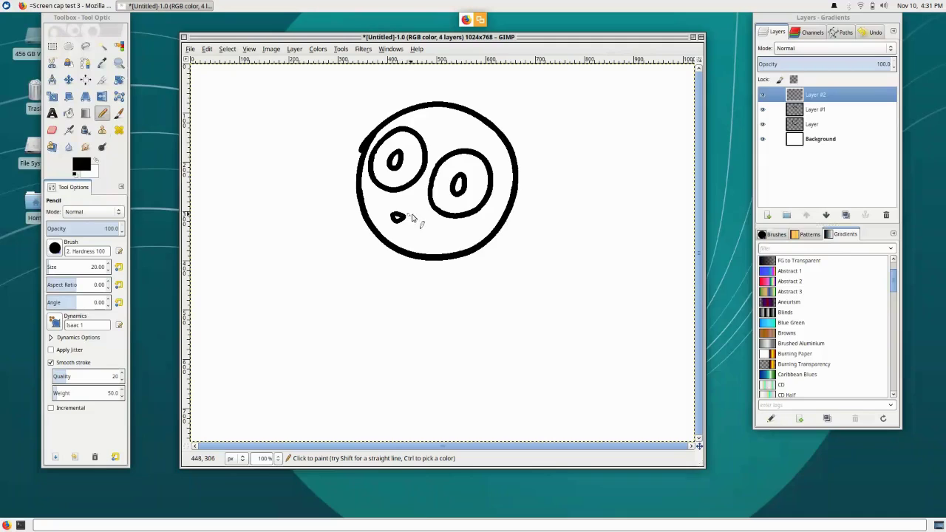
{"action": "mouse_move", "coordinate": [432, 247]}
{"action": "left_mouse_down"}
{"action": "mouse_move", "coordinate": [477, 249]}
{"action": "mouse_move", "coordinate": [427, 260]}
{"action": "mouse_move", "coordinate": [446, 244]}
{"action": "left_mouse_up"}
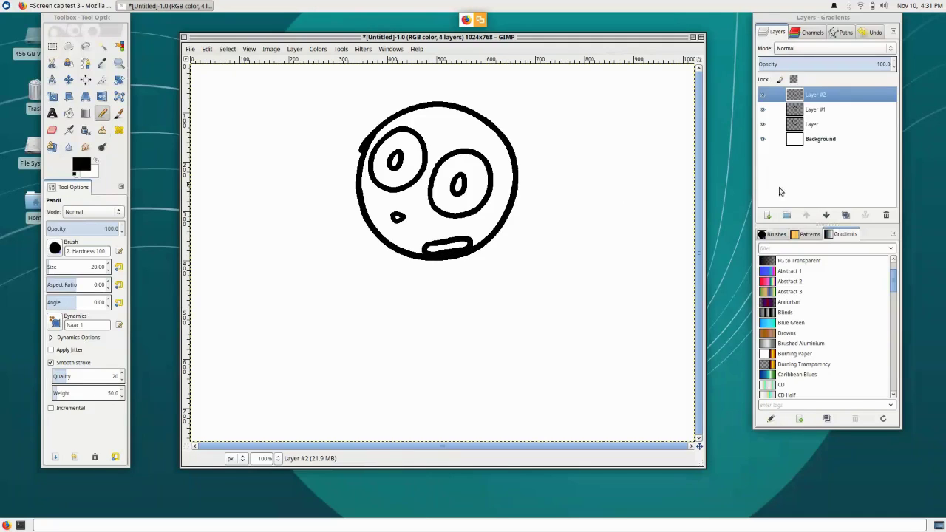
{"action": "key", "text": "shift+ctrl+n"}
{"action": "key", "text": "Return"}
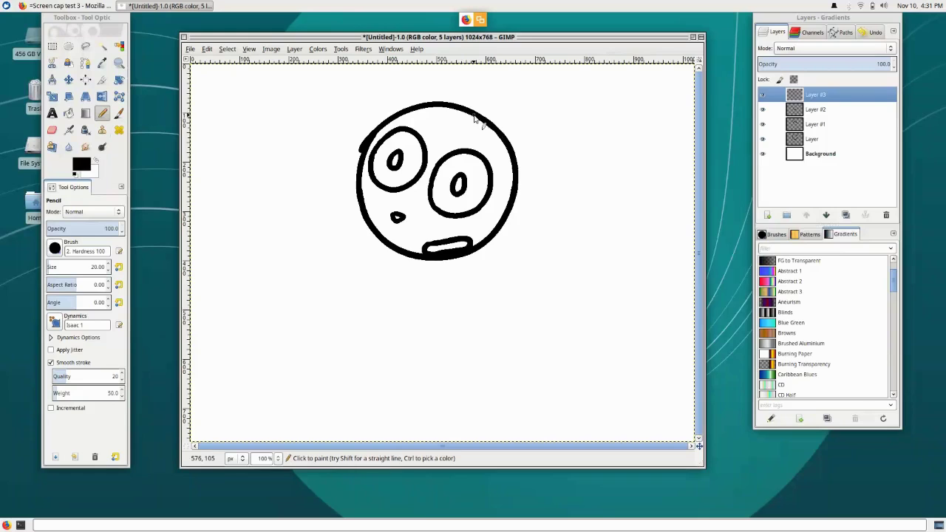
{"action": "key", "text": "ctrl+z"}
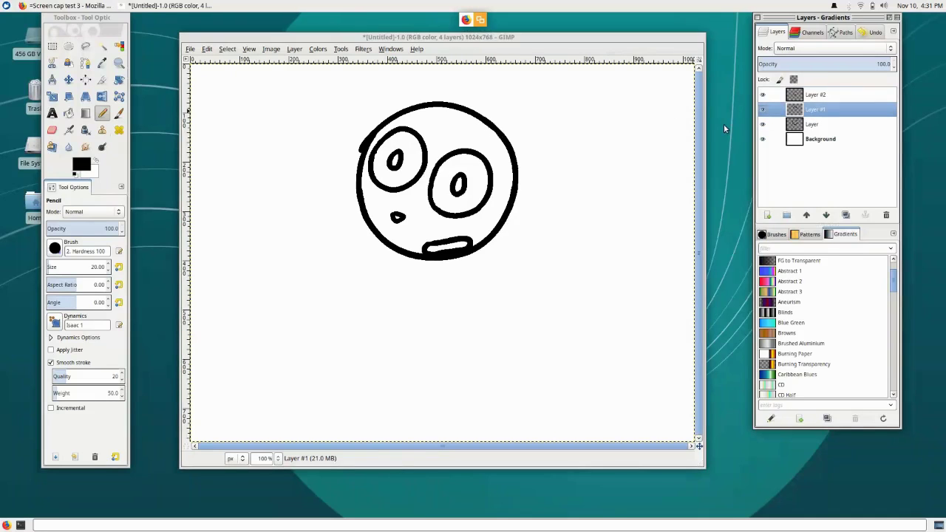
Remove both pupils from the eye layer and redraw them as narrow ovals, the left one slightly farther right.
{"action": "key", "text": "u"}
{"action": "left_click", "coordinate": [395, 160]}
{"action": "left_click", "coordinate": [459, 185], "text": "shift"}
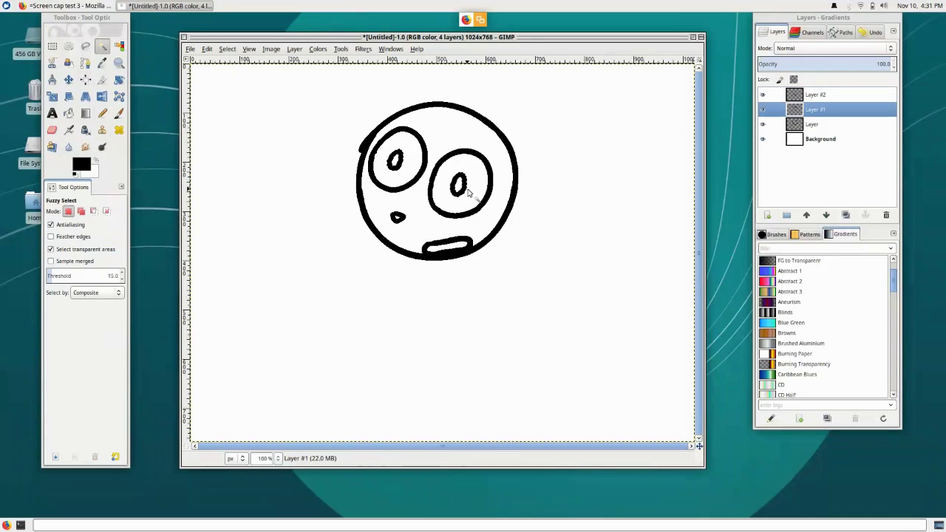
{"action": "key", "text": "n"}
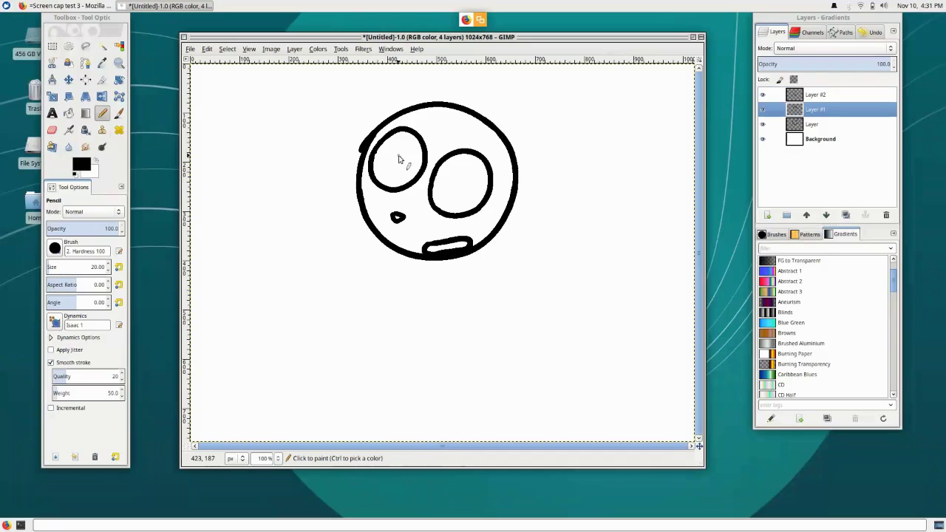
{"action": "mouse_move", "coordinate": [396, 158]}
{"action": "left_mouse_down"}
{"action": "mouse_move", "coordinate": [399, 170]}
{"action": "mouse_move", "coordinate": [401, 153]}
{"action": "left_mouse_up"}
{"action": "key", "text": "ctrl+z"}
{"action": "key", "text": "ctrl+z"}
{"action": "left_click_drag", "start_coordinate": [455, 180], "coordinate": [455, 187]}
Add a new layer above the nose and mouth layer and draw the hair and fringe around the top of the head.
{"action": "left_click", "coordinate": [799, 97]}
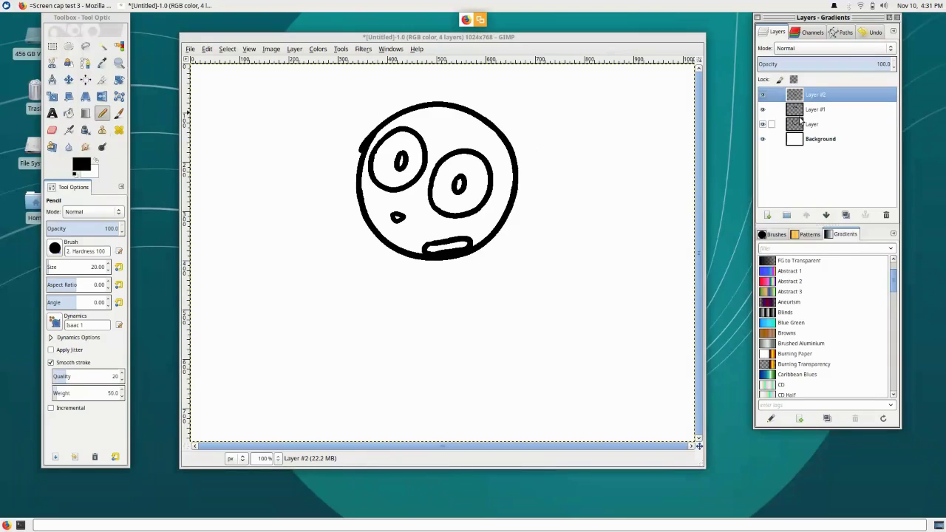
{"action": "left_click", "coordinate": [769, 214]}
{"action": "key", "text": "Return"}
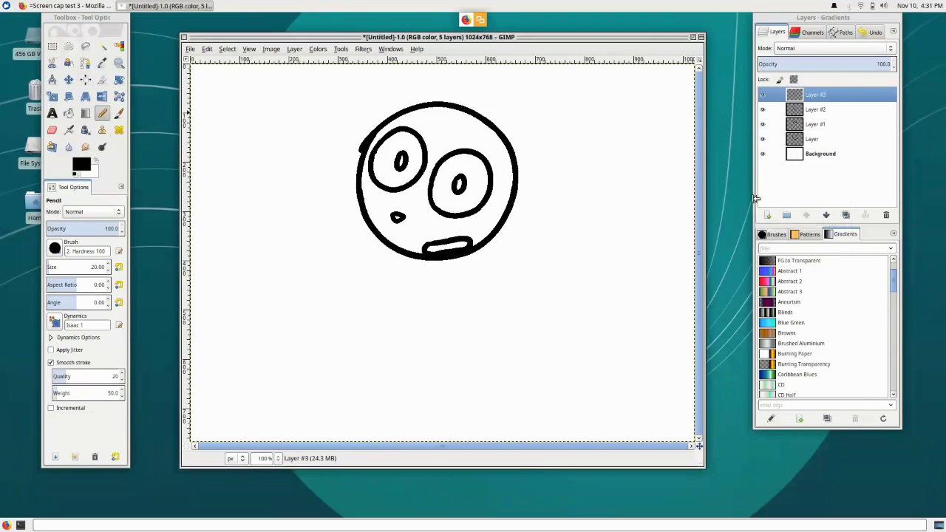
{"action": "mouse_move", "coordinate": [452, 102]}
{"action": "left_mouse_down"}
{"action": "mouse_move", "coordinate": [389, 104]}
{"action": "mouse_move", "coordinate": [353, 153]}
{"action": "mouse_move", "coordinate": [414, 124]}
{"action": "mouse_move", "coordinate": [443, 141]}
{"action": "mouse_move", "coordinate": [411, 125]}
{"action": "mouse_move", "coordinate": [436, 119]}
{"action": "mouse_move", "coordinate": [446, 141]}
{"action": "mouse_move", "coordinate": [492, 158]}
{"action": "mouse_move", "coordinate": [509, 212]}
{"action": "left_mouse_up"}
{"action": "key", "text": "ctrl+z"}
{"action": "key", "text": "ctrl+z"}
{"action": "key", "text": "ctrl+z"}
{"action": "key", "text": "ctrl+z"}
{"action": "key", "text": "ctrl+z"}
{"action": "key", "text": "shift+e"}
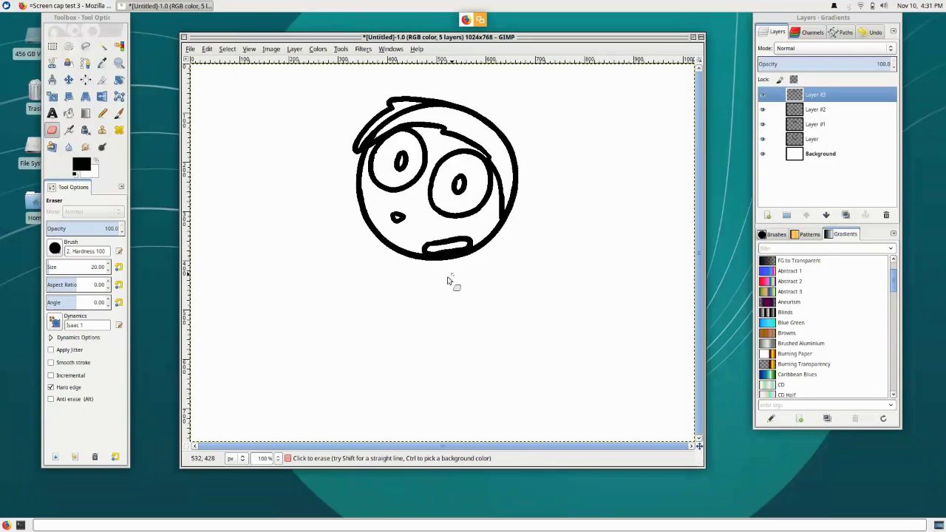
Add a new layer, draw two pointed ears on top of the head, and erase the ear line overlapping the hair.
{"action": "left_click", "coordinate": [767, 215]}
{"action": "key", "text": "n"}
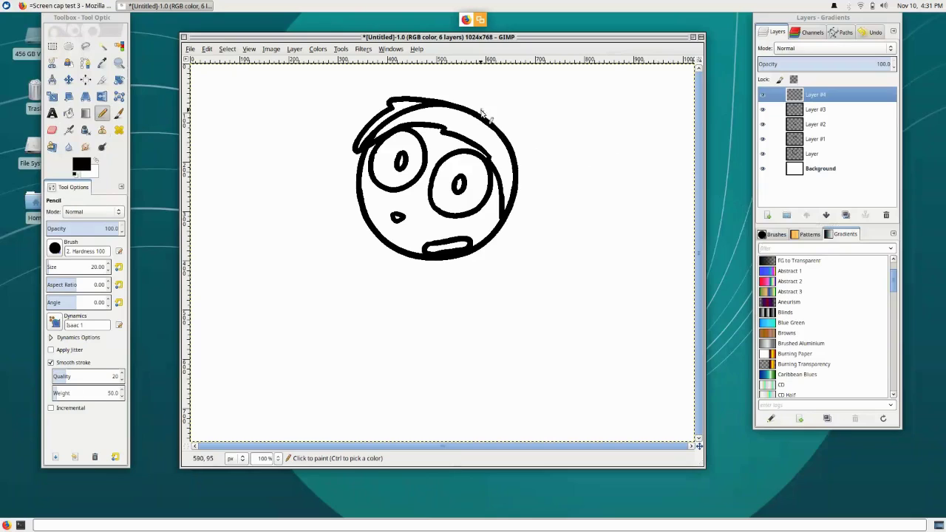
{"action": "mouse_move", "coordinate": [464, 118]}
{"action": "left_mouse_down"}
{"action": "mouse_move", "coordinate": [520, 88]}
{"action": "mouse_move", "coordinate": [522, 133]}
{"action": "left_mouse_up"}
{"action": "mouse_move", "coordinate": [392, 110]}
{"action": "left_mouse_down"}
{"action": "mouse_move", "coordinate": [410, 80]}
{"action": "mouse_move", "coordinate": [444, 68]}
{"action": "mouse_move", "coordinate": [458, 98]}
{"action": "left_mouse_up"}
{"action": "key", "text": "ctrl+z"}
{"action": "left_click_drag", "start_coordinate": [388, 102], "coordinate": [456, 107]}
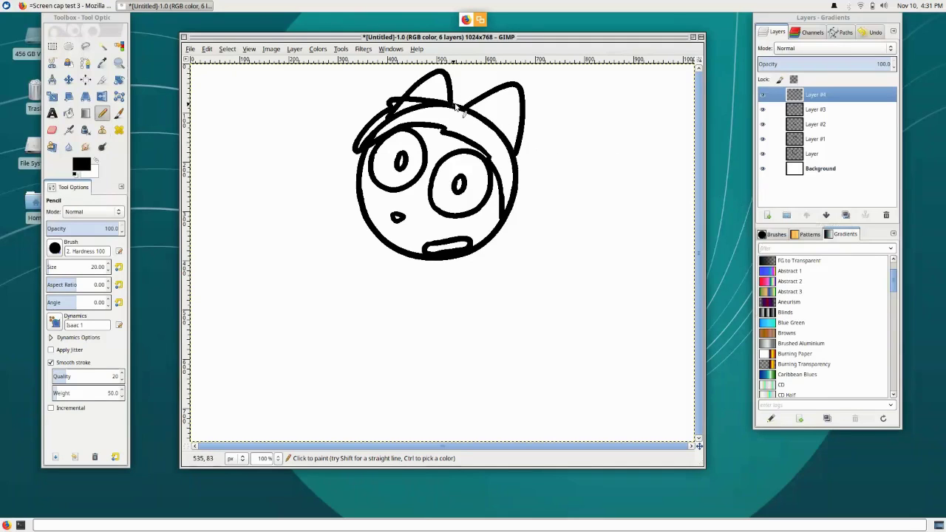
{"action": "key", "text": "shift+e"}
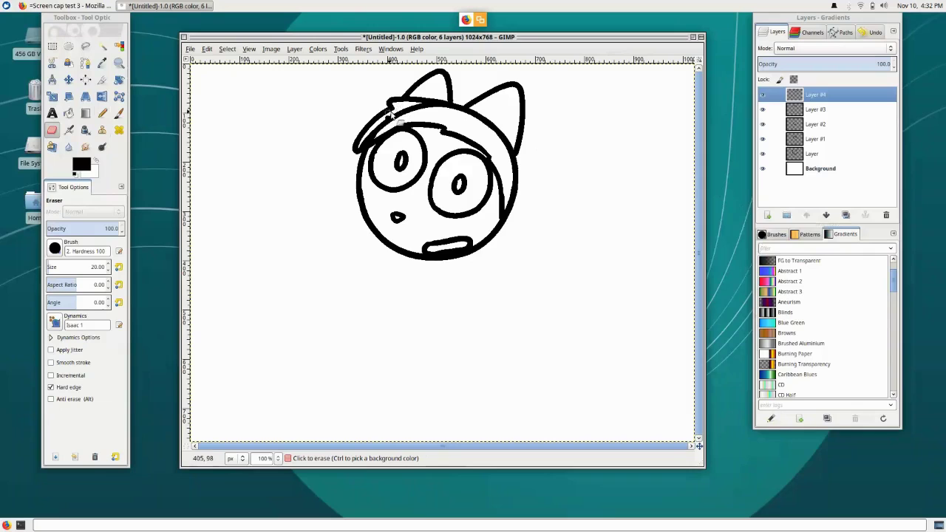
{"action": "key", "text": "n"}
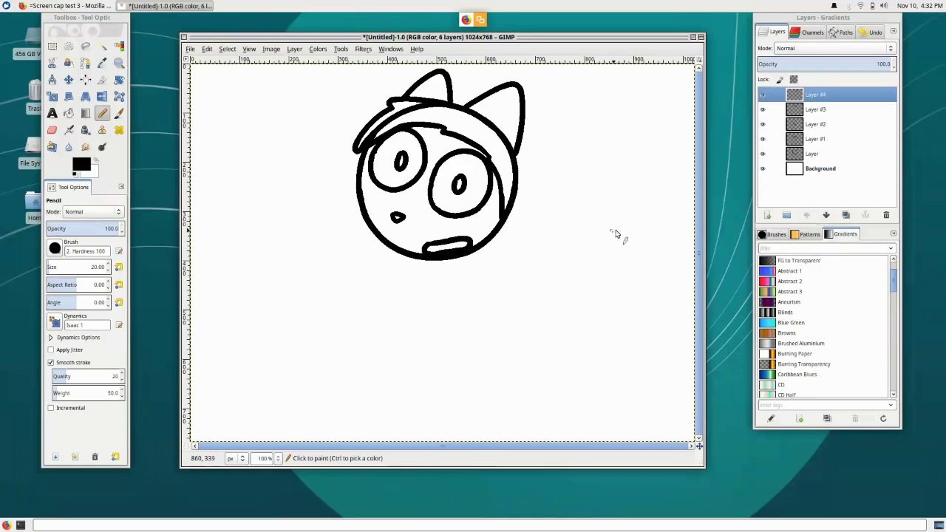
Add a new layer above the ears and draw the right shoulder line curving from below the chin to the canvas bottom.
{"action": "left_click", "coordinate": [797, 98]}
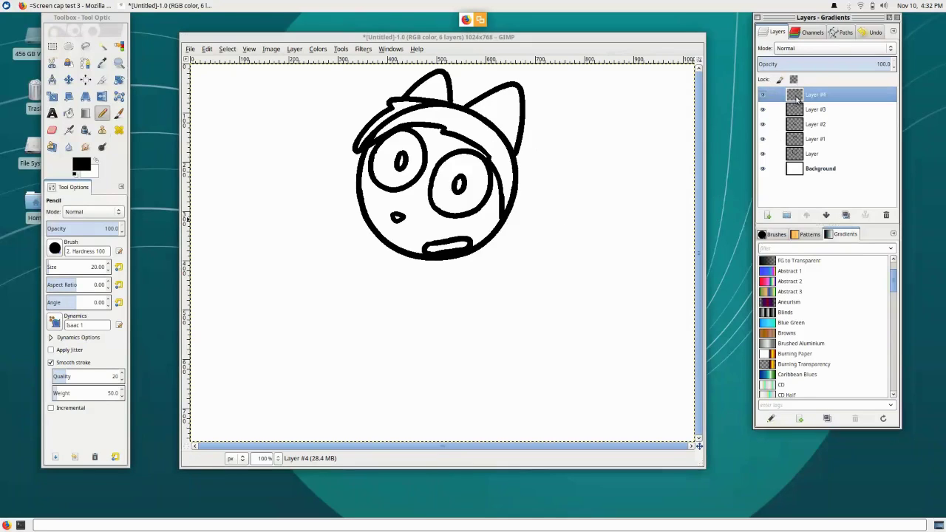
{"action": "left_click", "coordinate": [767, 216], "text": "shift"}
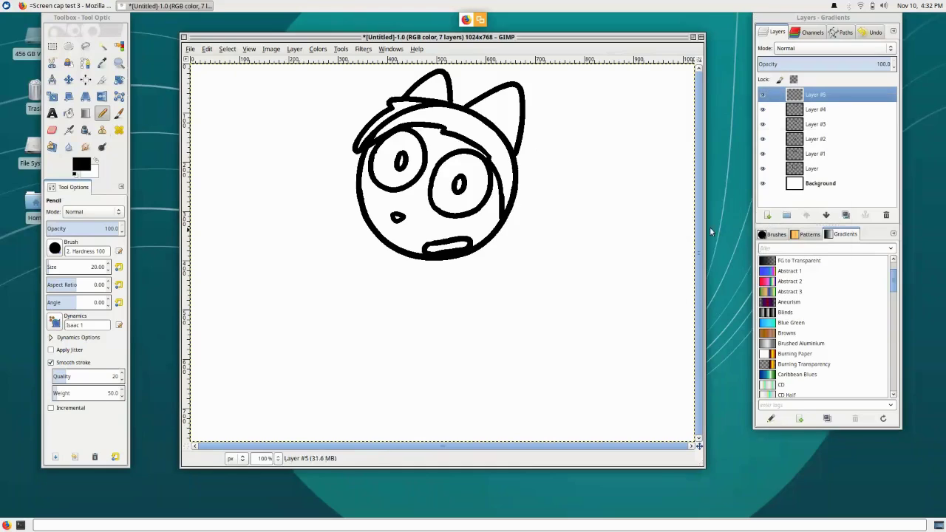
{"action": "left_click_drag", "start_coordinate": [468, 267], "coordinate": [528, 406]}
{"action": "key", "text": "ctrl+z"}
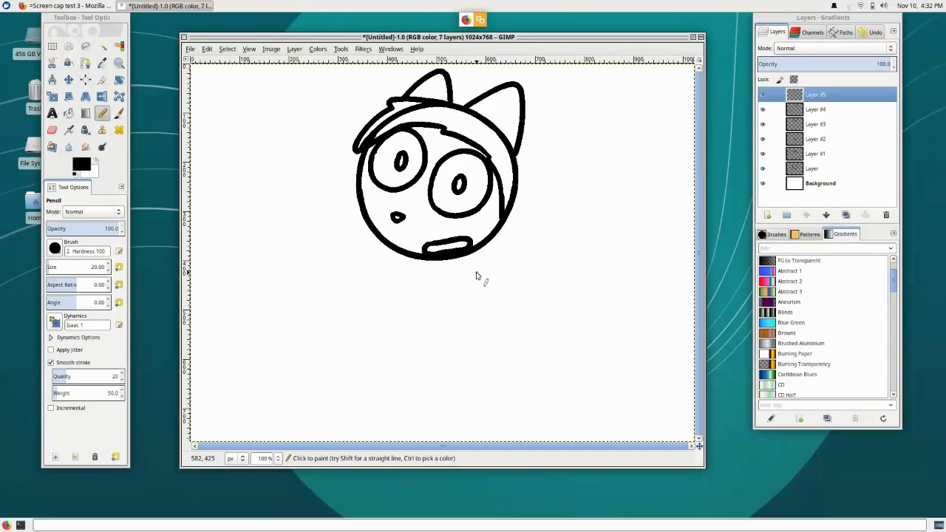
{"action": "mouse_move", "coordinate": [467, 267]}
{"action": "left_mouse_down"}
{"action": "mouse_move", "coordinate": [514, 398]}
{"action": "mouse_move", "coordinate": [512, 457]}
{"action": "mouse_move", "coordinate": [505, 301]}
{"action": "mouse_move", "coordinate": [546, 461]}
{"action": "left_mouse_up"}
{"action": "key", "text": "ctrl+z"}
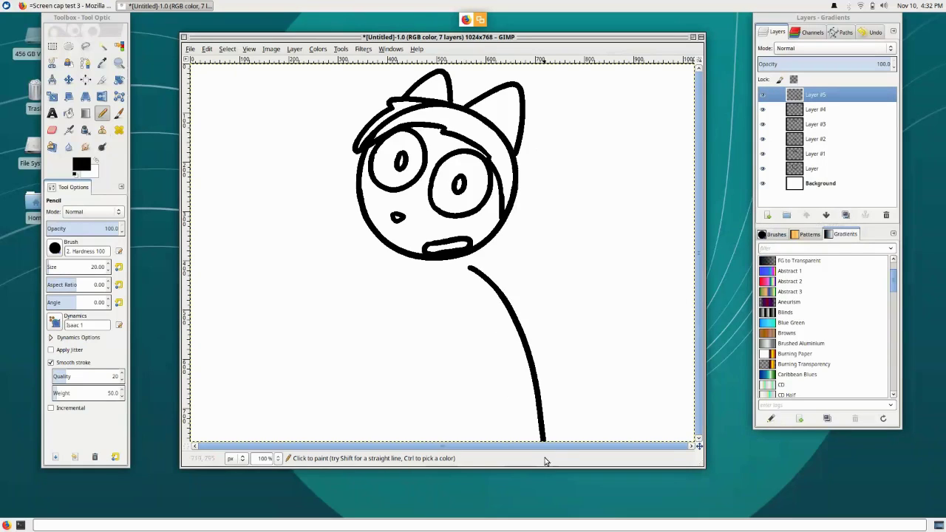
Draw the two torso side lines from below the neck to the bottom of the canvas.
{"action": "left_click_drag", "start_coordinate": [465, 314], "coordinate": [473, 455]}
{"action": "key", "text": "ctrl+z"}
{"action": "left_click_drag", "start_coordinate": [464, 311], "coordinate": [478, 427]}
{"action": "left_click_drag", "start_coordinate": [416, 311], "coordinate": [395, 443]}
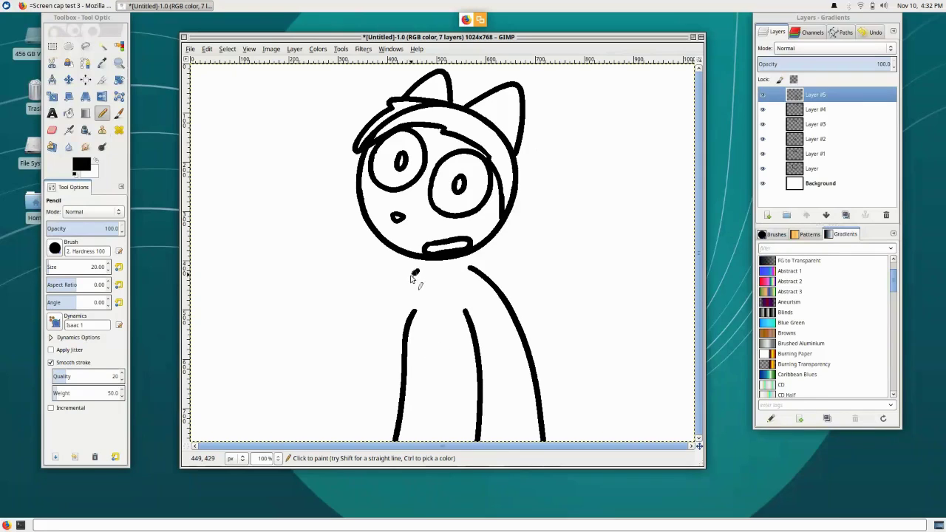
Try to draw an outstretched arm toward the canvas's left side with a closed sleeve end, and undo the lower part.
{"action": "left_click_drag", "start_coordinate": [417, 278], "coordinate": [258, 326]}
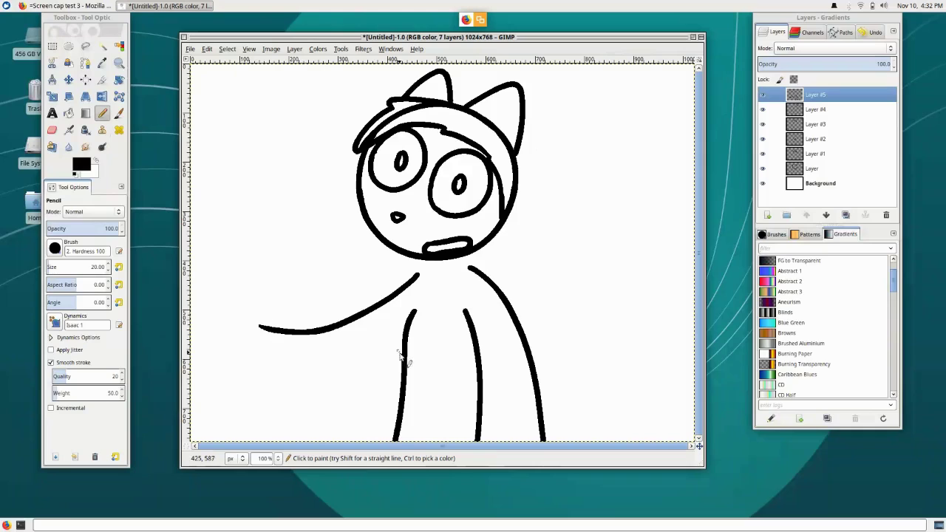
{"action": "mouse_move", "coordinate": [406, 375]}
{"action": "left_mouse_down"}
{"action": "mouse_move", "coordinate": [352, 397]}
{"action": "mouse_move", "coordinate": [256, 382]}
{"action": "left_mouse_up"}
{"action": "key", "text": "ctrl+z"}
{"action": "mouse_move", "coordinate": [405, 377]}
{"action": "left_mouse_down"}
{"action": "mouse_move", "coordinate": [331, 400]}
{"action": "mouse_move", "coordinate": [268, 384]}
{"action": "left_mouse_up"}
{"action": "key", "text": "ctrl+z"}
{"action": "mouse_move", "coordinate": [409, 374]}
{"action": "left_mouse_down"}
{"action": "mouse_move", "coordinate": [390, 385]}
{"action": "mouse_move", "coordinate": [273, 395]}
{"action": "left_mouse_up"}
{"action": "left_click_drag", "start_coordinate": [276, 333], "coordinate": [272, 400]}
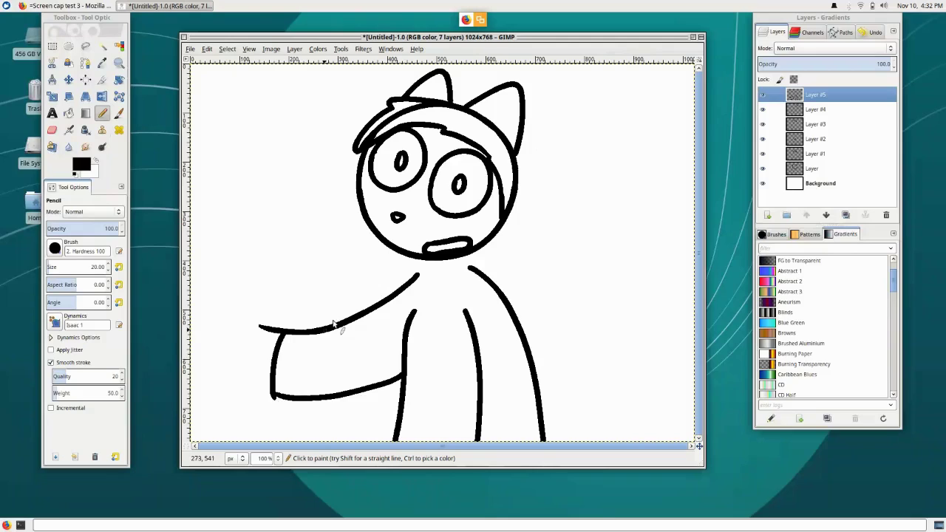
{"action": "key", "text": "ctrl+z"}
{"action": "left_click_drag", "start_coordinate": [276, 331], "coordinate": [276, 393]}
{"action": "key", "text": "shift+e"}
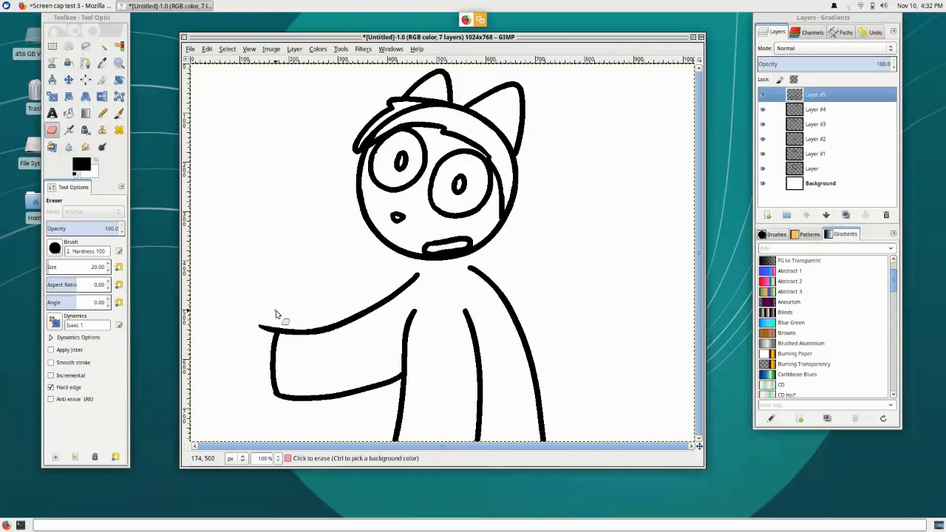
{"action": "mouse_move", "coordinate": [273, 319]}
{"action": "left_mouse_down"}
{"action": "mouse_move", "coordinate": [262, 355]}
{"action": "mouse_move", "coordinate": [261, 324]}
{"action": "left_mouse_up"}
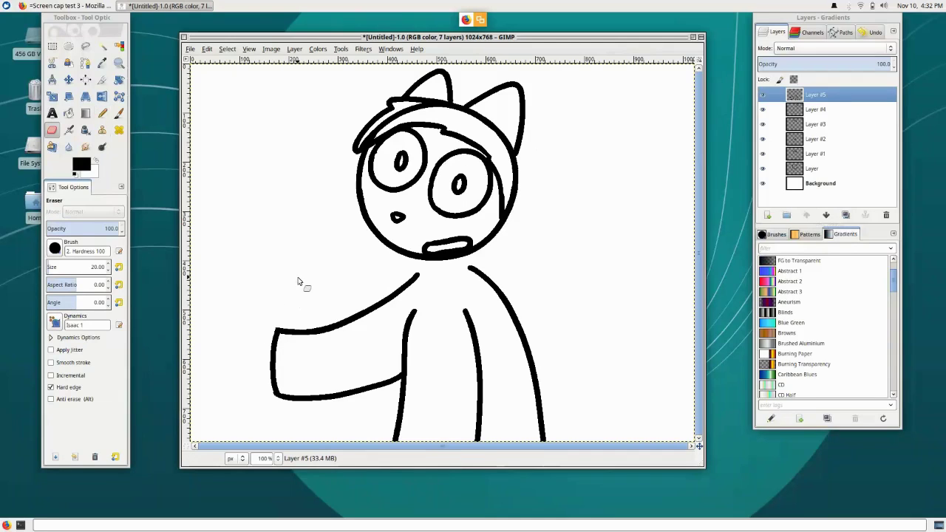
{"action": "key", "text": "ctrl+z"}
{"action": "key", "text": "ctrl+z"}
{"action": "key", "text": "ctrl+z"}
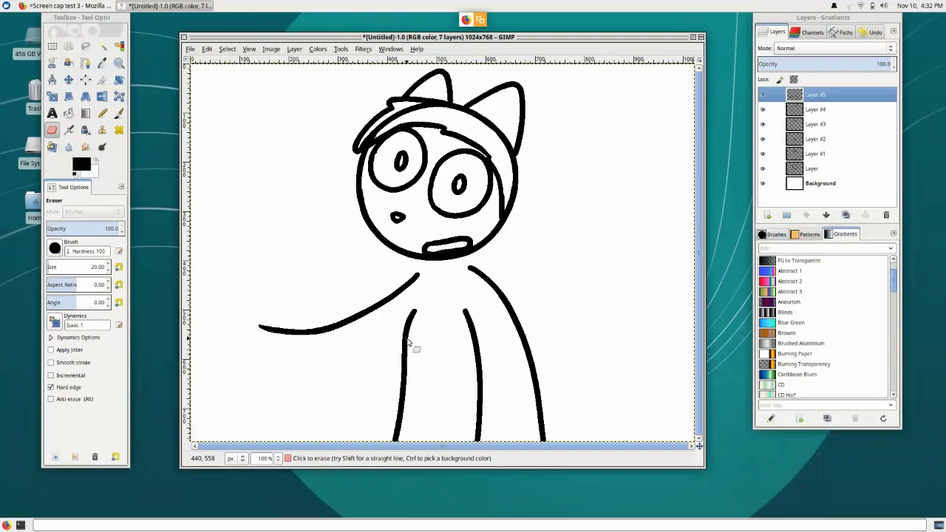
Try a second underside and sleeve end for the outstretched arm, erase the upper line's overshoot, and undo the whole arm.
{"action": "key", "text": "n"}
{"action": "mouse_move", "coordinate": [402, 368]}
{"action": "left_mouse_down"}
{"action": "mouse_move", "coordinate": [339, 396]}
{"action": "mouse_move", "coordinate": [269, 389]}
{"action": "left_mouse_up"}
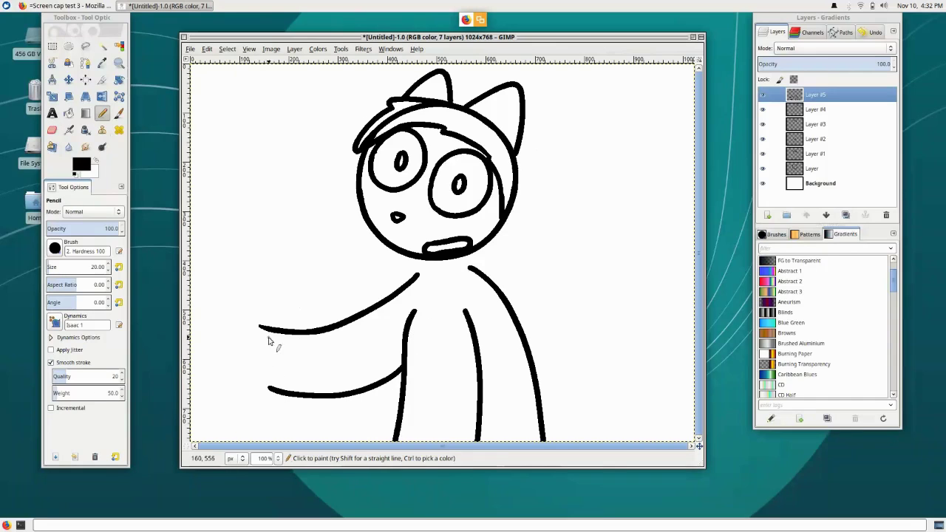
{"action": "left_click_drag", "start_coordinate": [272, 331], "coordinate": [271, 390]}
{"action": "key", "text": "shift+e"}
{"action": "left_click_drag", "start_coordinate": [273, 332], "coordinate": [259, 326]}
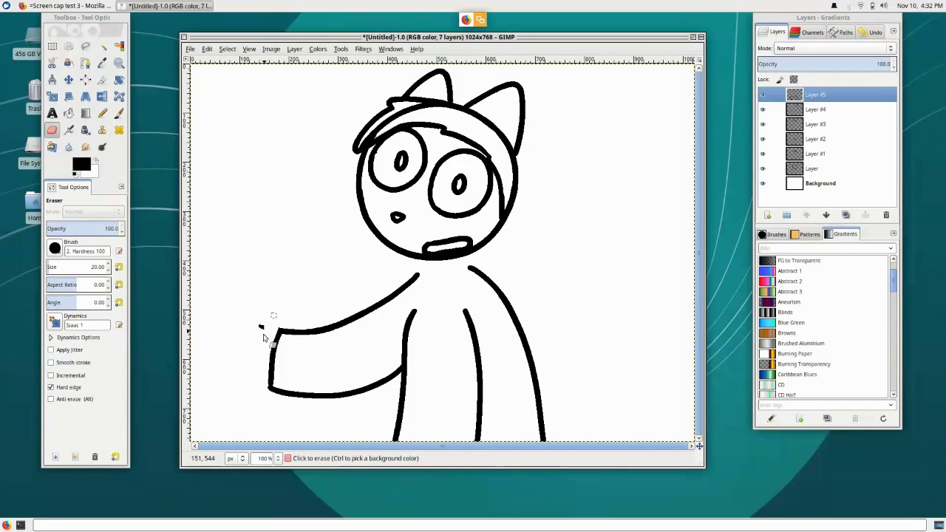
{"action": "key", "text": "n"}
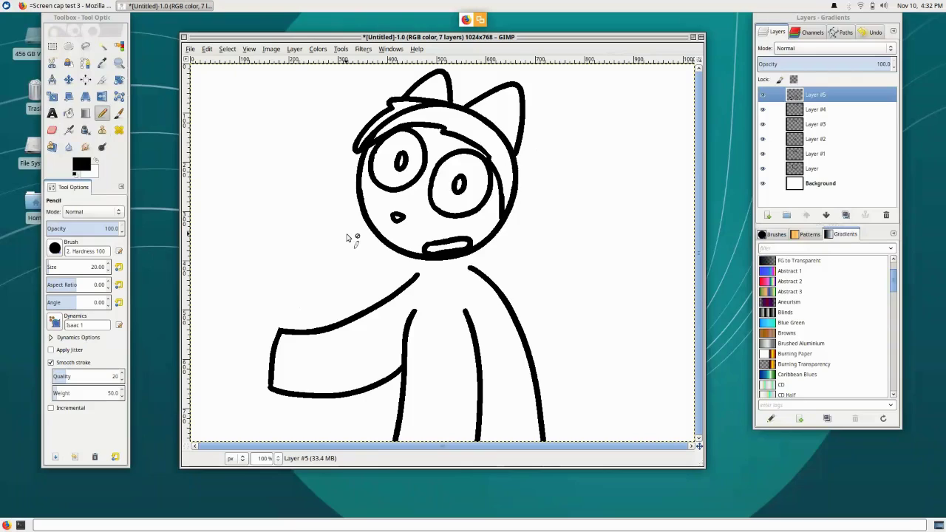
{"action": "key", "text": "ctrl+z"}
{"action": "key", "text": "ctrl+z"}
{"action": "key", "text": "ctrl+z"}
{"action": "key", "text": "ctrl+z"}
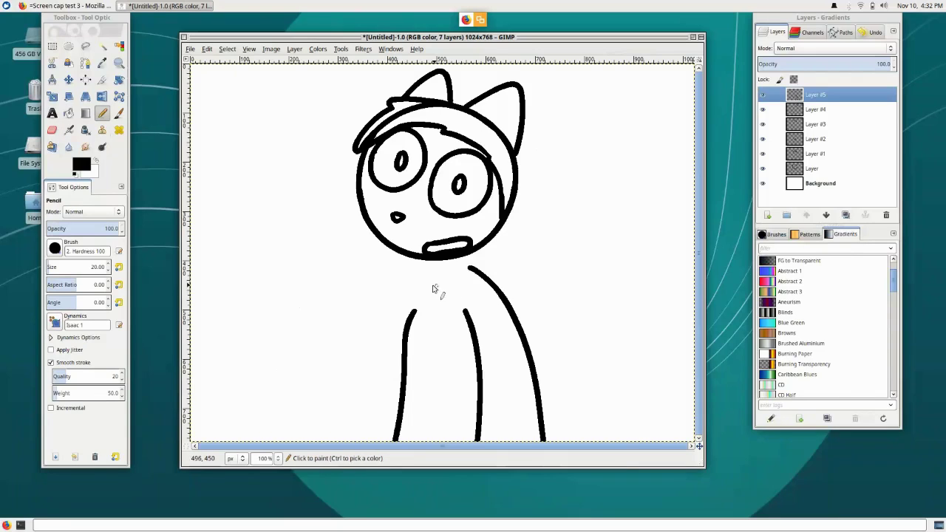
Draw an outstretched arm sloping down to the left from the shoulder, ending in a sleeve edge and a rounded hand with a thumb.
{"action": "mouse_move", "coordinate": [419, 277]}
{"action": "left_mouse_down"}
{"action": "mouse_move", "coordinate": [301, 335]}
{"action": "mouse_move", "coordinate": [260, 342]}
{"action": "left_mouse_up"}
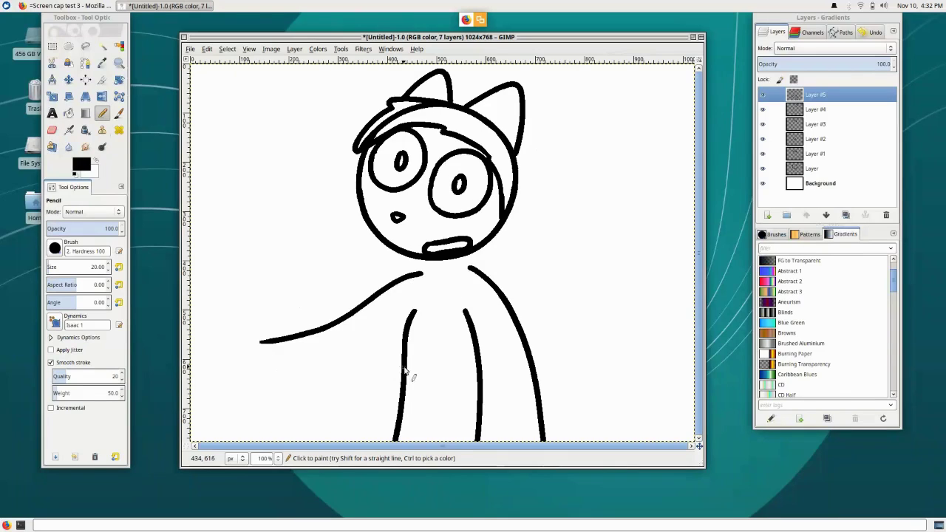
{"action": "left_click_drag", "start_coordinate": [405, 372], "coordinate": [311, 389]}
{"action": "key", "text": "ctrl+z"}
{"action": "mouse_move", "coordinate": [405, 361]}
{"action": "left_mouse_down"}
{"action": "mouse_move", "coordinate": [363, 387]}
{"action": "mouse_move", "coordinate": [272, 399]}
{"action": "left_mouse_up"}
{"action": "left_click_drag", "start_coordinate": [261, 344], "coordinate": [274, 399]}
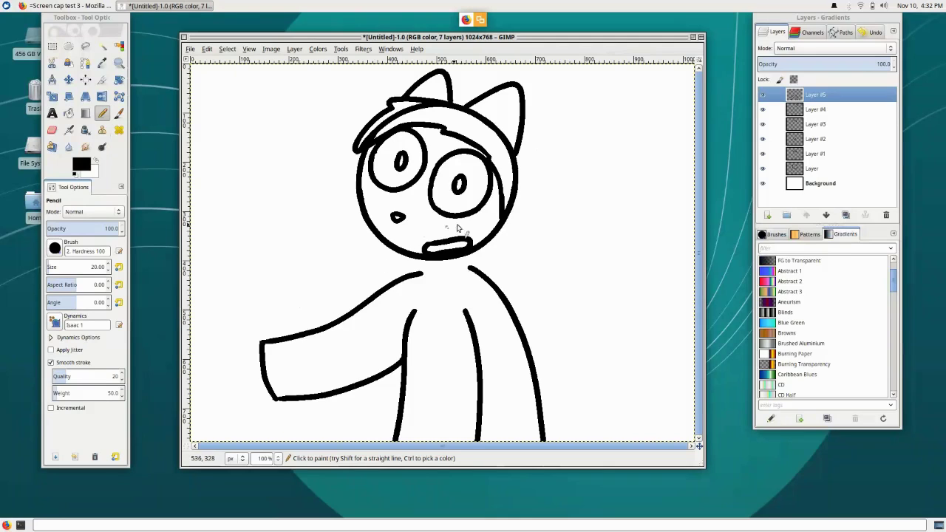
{"action": "key", "text": "ctrl+z"}
{"action": "left_click_drag", "start_coordinate": [261, 342], "coordinate": [275, 400]}
{"action": "mouse_move", "coordinate": [259, 342]}
{"action": "left_mouse_down"}
{"action": "mouse_move", "coordinate": [209, 374]}
{"action": "mouse_move", "coordinate": [272, 398]}
{"action": "left_mouse_up"}
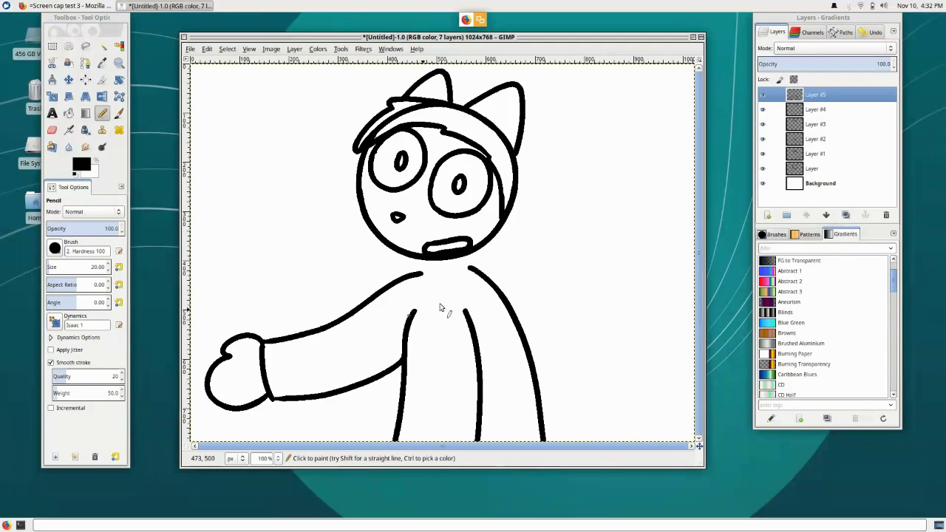
Touch up the outstretched arm's shoulder line and extend it toward the neck below the chin.
{"action": "key", "text": "shift+e"}
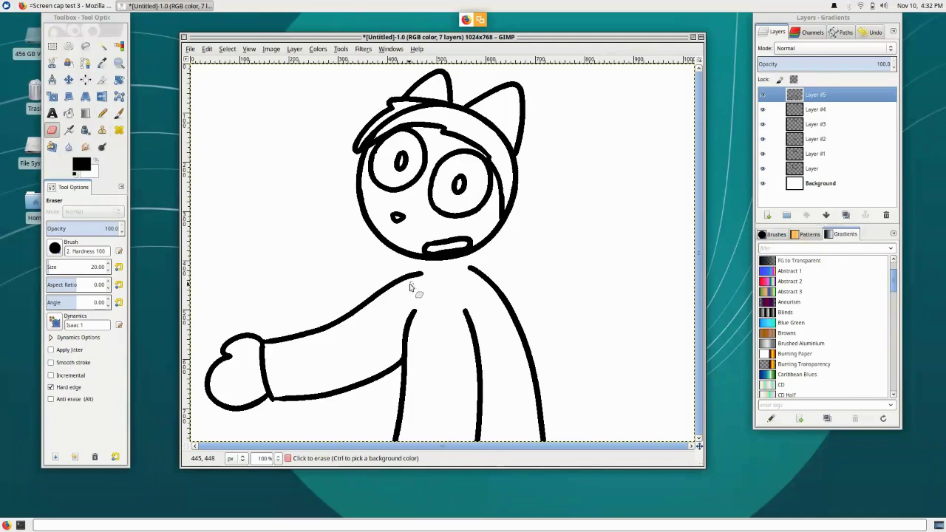
{"action": "left_click_drag", "start_coordinate": [410, 279], "coordinate": [428, 271]}
{"action": "key", "text": "n"}
{"action": "key", "text": "ctrl+z"}
{"action": "key", "text": "ctrl+z"}
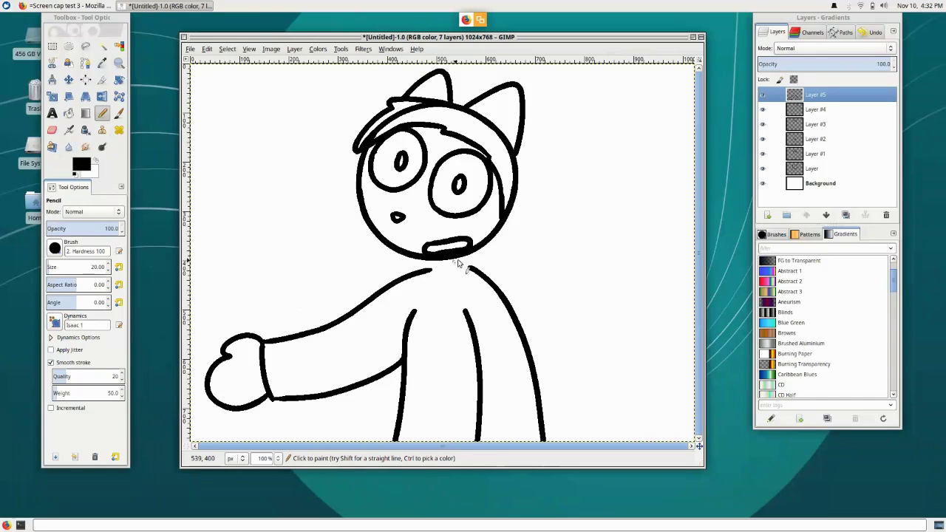
{"action": "key", "text": "shift+e"}
Save the image as loopersk3.xcf in the Documents folder.
{"action": "key", "text": "ctrl+s"}
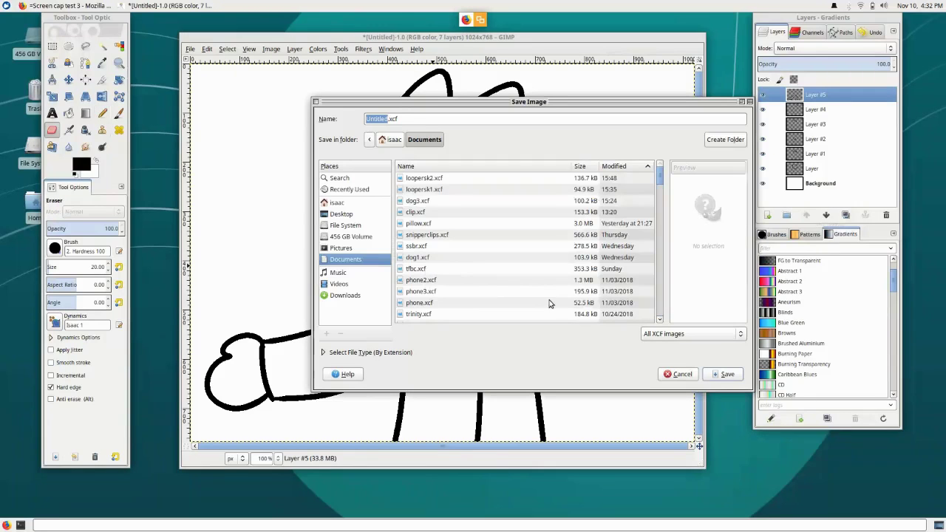
{"action": "type", "text": "loopersk3"}
{"action": "key", "text": "Return"}
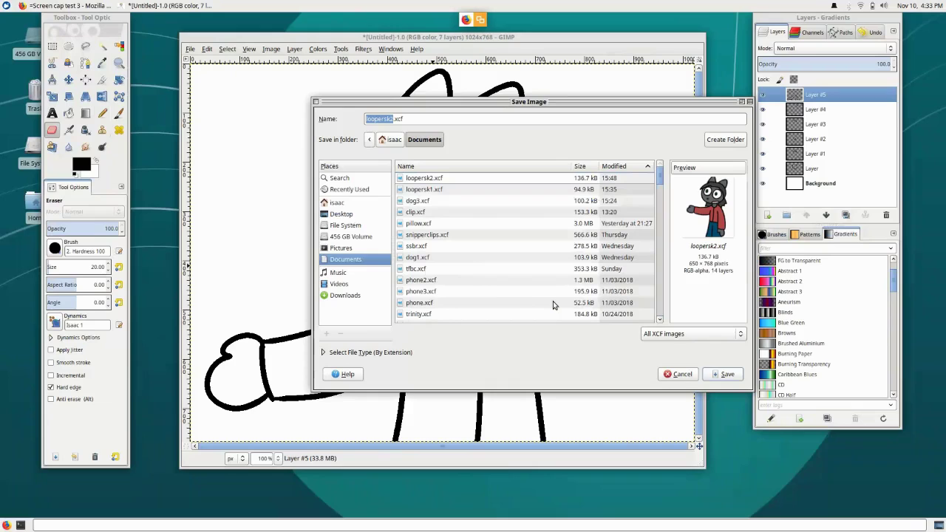
{"action": "left_click", "coordinate": [393, 118]}
{"action": "type", "text": "3"}
{"action": "key", "text": "Return"}
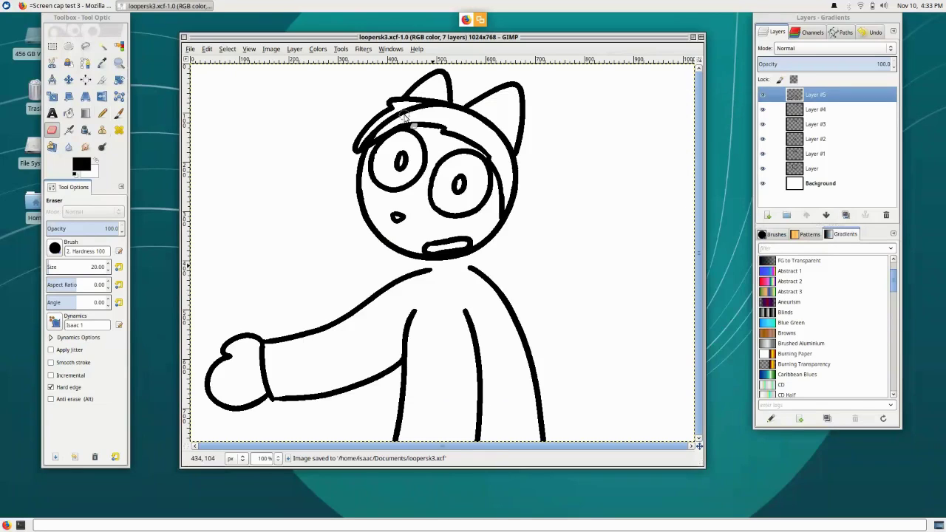
Add a new layer above the body and draw a U-shaped neck between the chin and the shoulders.
{"action": "key", "text": "n"}
{"action": "key", "text": "shift+ctrl+n"}
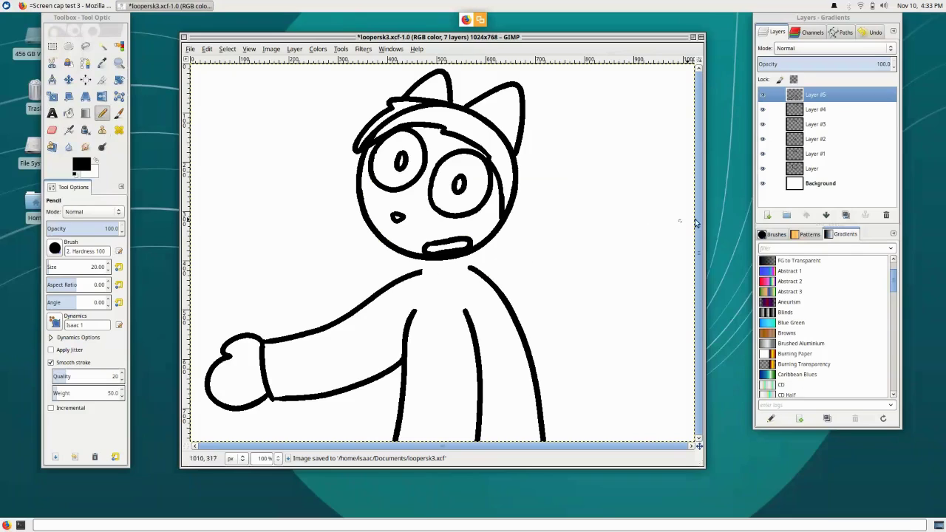
{"action": "mouse_move", "coordinate": [470, 257]}
{"action": "left_mouse_down"}
{"action": "mouse_move", "coordinate": [451, 281]}
{"action": "mouse_move", "coordinate": [430, 283]}
{"action": "mouse_move", "coordinate": [429, 258]}
{"action": "left_mouse_up"}
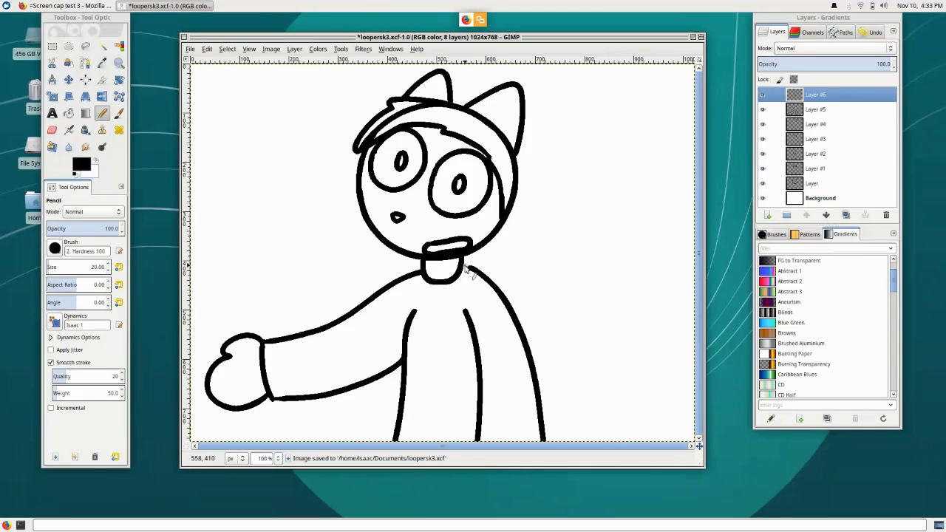
Add a new transparent layer and draw the jacket's vertical front line and curved hem across the torso.
{"action": "key", "text": "shift+ctrl+n"}
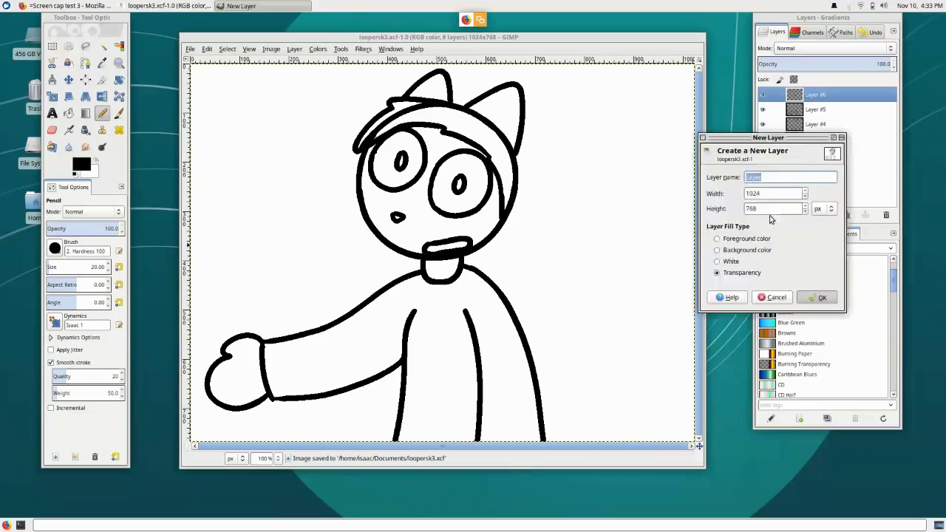
{"action": "key", "text": "Return"}
{"action": "mouse_move", "coordinate": [439, 287]}
{"action": "left_mouse_down"}
{"action": "mouse_move", "coordinate": [428, 423]}
{"action": "mouse_move", "coordinate": [478, 424]}
{"action": "left_mouse_up"}
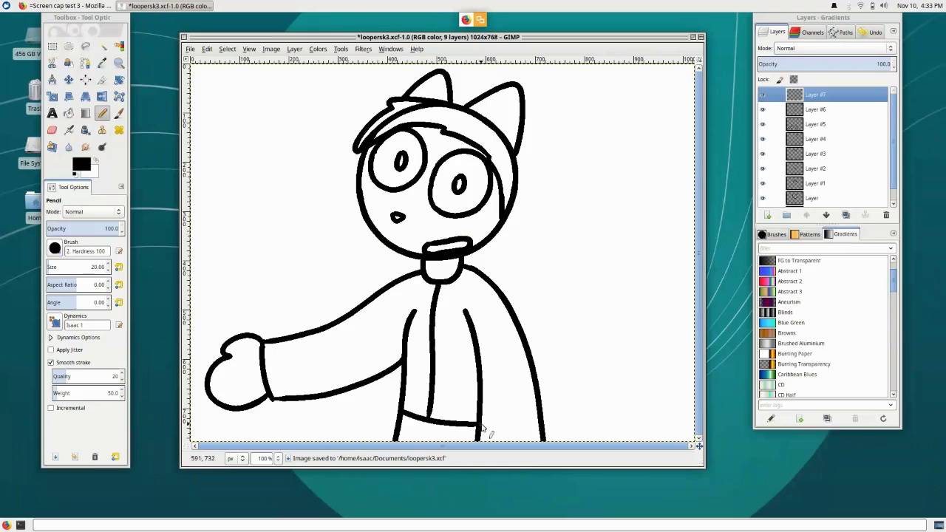
Add a new layer and draw jagged hair locks hanging down on both sides of the neck.
{"action": "key", "text": "ctrl+s"}
{"action": "key", "text": "Return"}
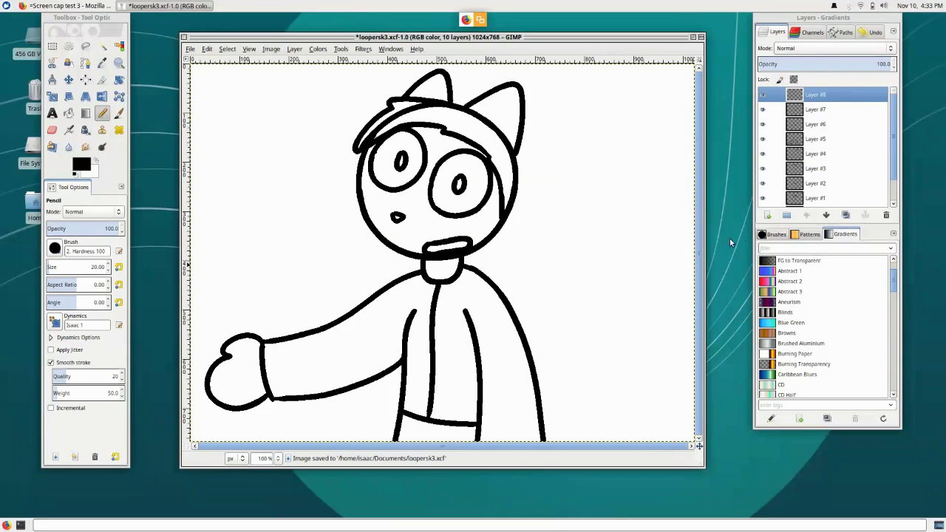
{"action": "mouse_move", "coordinate": [509, 219]}
{"action": "left_mouse_down"}
{"action": "mouse_move", "coordinate": [526, 258]}
{"action": "mouse_move", "coordinate": [496, 269]}
{"action": "mouse_move", "coordinate": [488, 291]}
{"action": "mouse_move", "coordinate": [471, 254]}
{"action": "left_mouse_up"}
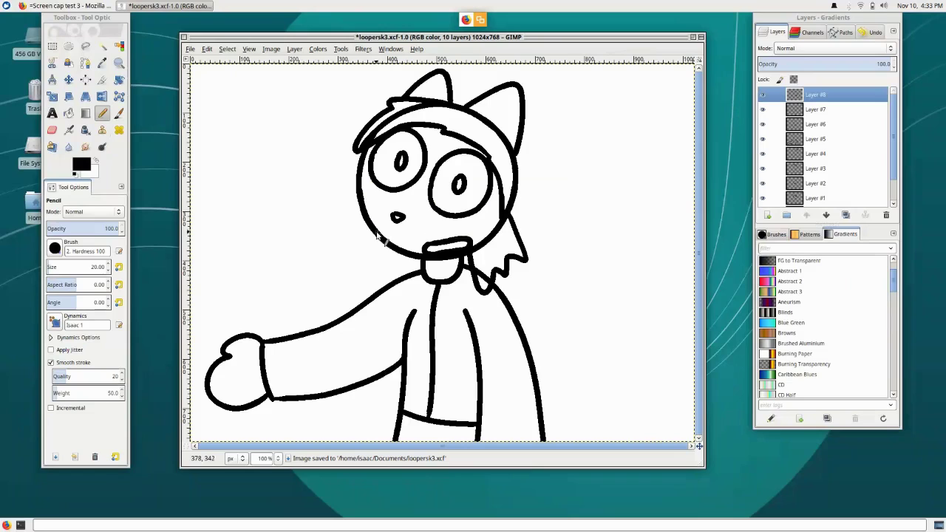
{"action": "mouse_move", "coordinate": [377, 235]}
{"action": "left_mouse_down"}
{"action": "mouse_move", "coordinate": [368, 258]}
{"action": "mouse_move", "coordinate": [399, 292]}
{"action": "mouse_move", "coordinate": [410, 289]}
{"action": "mouse_move", "coordinate": [416, 255]}
{"action": "mouse_move", "coordinate": [415, 281]}
{"action": "mouse_move", "coordinate": [410, 282]}
{"action": "left_mouse_up"}
Erase the hair lines overlapping the right shoulder and save the image.
{"action": "key", "text": "shift+e"}
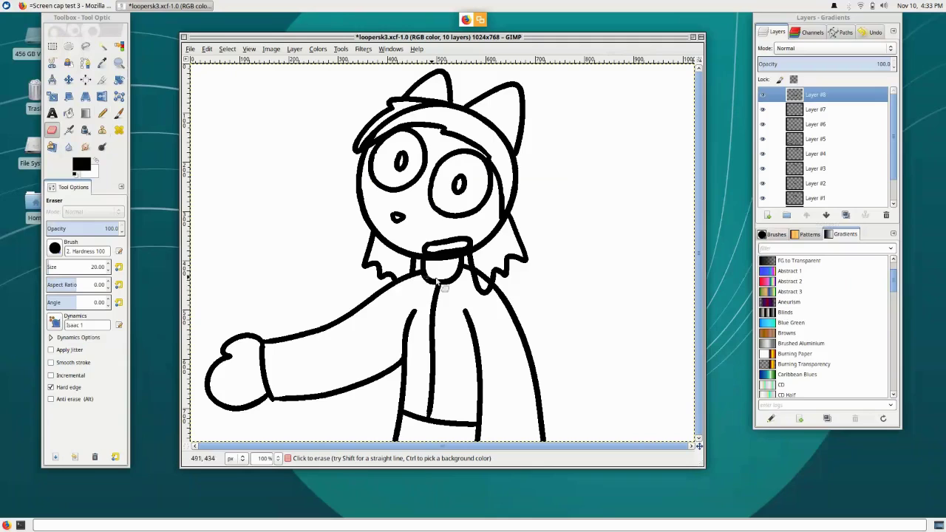
{"action": "mouse_move", "coordinate": [503, 289]}
{"action": "left_mouse_down"}
{"action": "mouse_move", "coordinate": [470, 277]}
{"action": "mouse_move", "coordinate": [492, 299]}
{"action": "left_mouse_up"}
{"action": "key", "text": "ctrl+s"}
{"action": "key", "text": "n"}
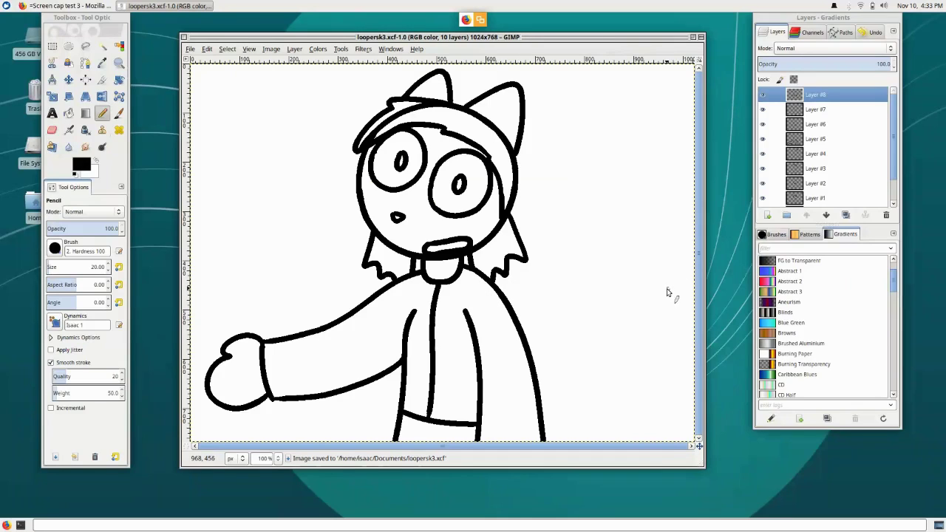
On the body layer (Layer #5), select the outstretched arm's underside line with several combined rectangular selections.
{"action": "left_click", "coordinate": [807, 111]}
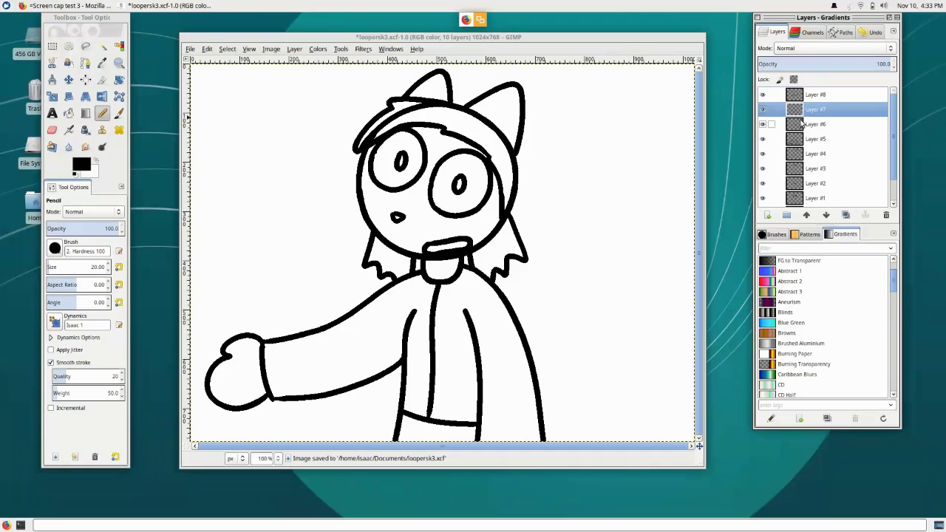
{"action": "left_click", "coordinate": [804, 124]}
{"action": "left_click", "coordinate": [803, 139]}
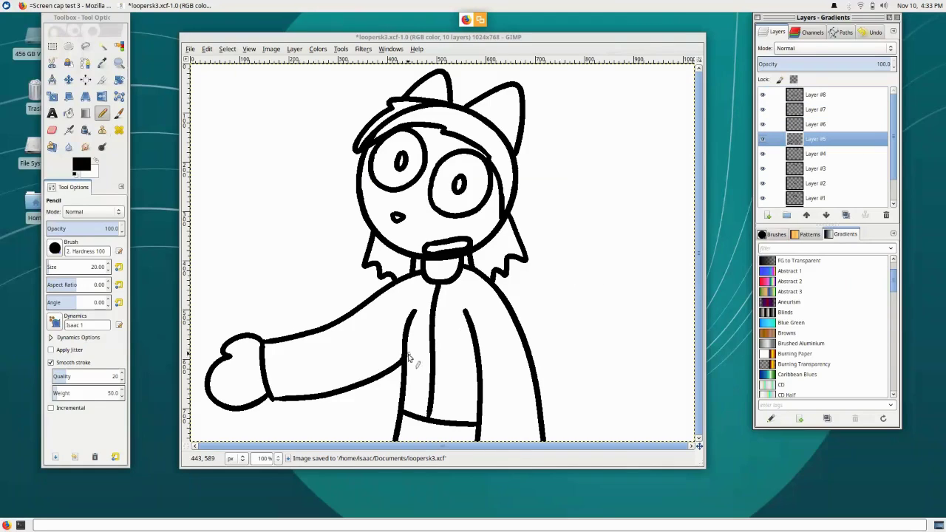
{"action": "key", "text": "r"}
{"action": "left_click_drag", "start_coordinate": [405, 358], "coordinate": [341, 408]}
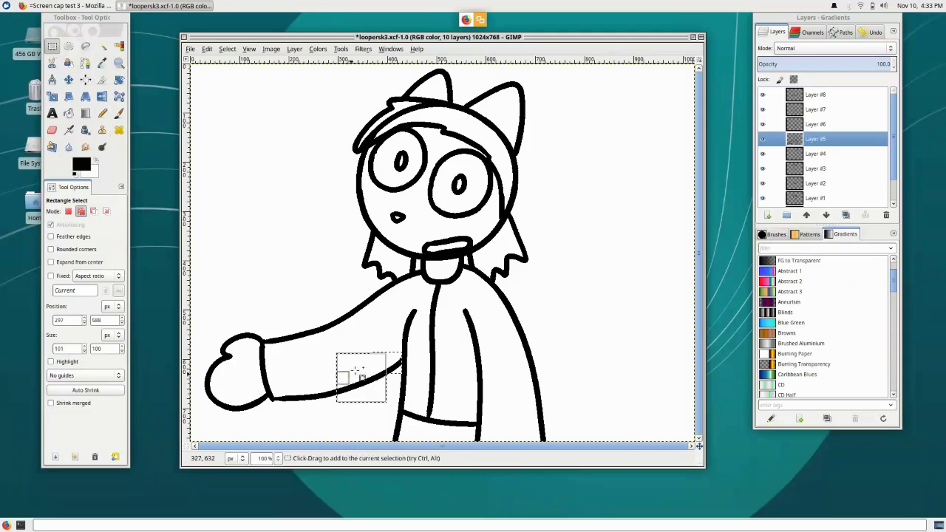
{"action": "left_click_drag", "start_coordinate": [370, 366], "coordinate": [283, 423]}
Try to cut and paste the arm's selected underside line, adjusting the selection's edge near the torso.
{"action": "key", "text": "ctrl+x"}
{"action": "key", "text": "ctrl+v"}
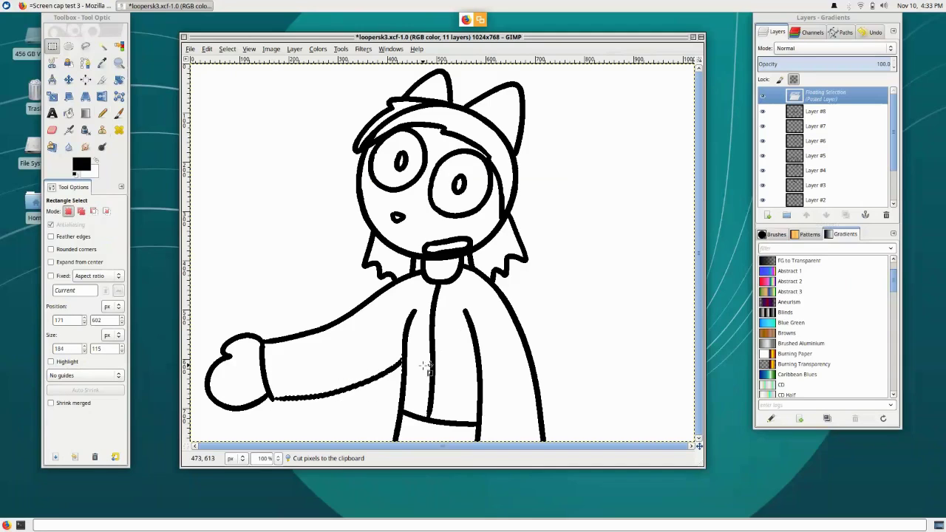
{"action": "key", "text": "ctrl+z"}
{"action": "key", "text": "ctrl+z"}
{"action": "mouse_move", "coordinate": [400, 368]}
{"action": "left_mouse_down", "text": "shift"}
{"action": "mouse_move", "coordinate": [418, 391]}
{"action": "mouse_move", "coordinate": [406, 369]}
{"action": "left_mouse_up", "text": "shift"}
{"action": "key", "text": "ctrl+x"}
{"action": "key", "text": "ctrl+v"}
{"action": "key", "text": "m"}
{"action": "key", "text": "ctrl+z"}
{"action": "key", "text": "ctrl+z"}
{"action": "key", "text": "ctrl+z"}
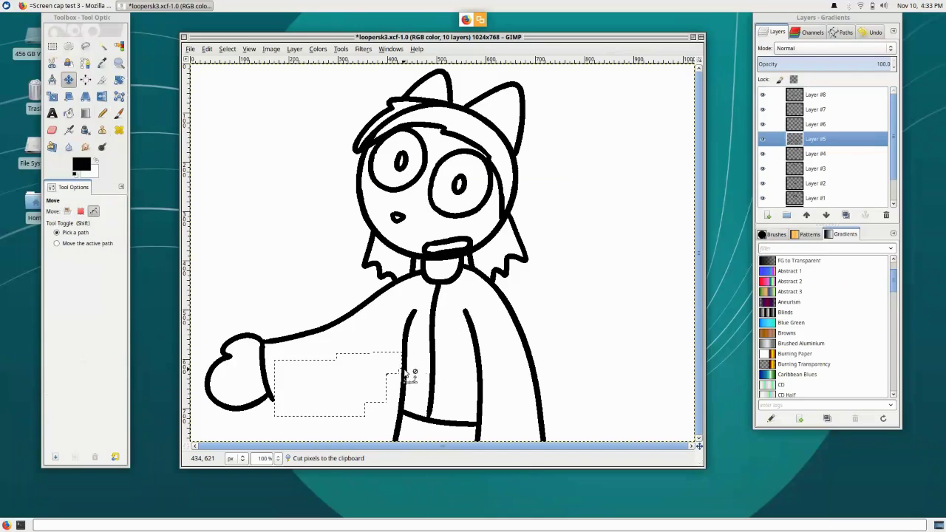
Add an elliptical area to the selection where the arm's underside meets the torso, and cut the selected line.
{"action": "key", "text": "e"}
{"action": "left_click_drag", "start_coordinate": [380, 366], "coordinate": [399, 358], "text": "shift"}
{"action": "key", "text": "ctrl+x"}
Paste the arm's underside line, move it slightly upward, and anchor it to the body layer.
{"action": "key", "text": "ctrl+v"}
{"action": "key", "text": "m"}
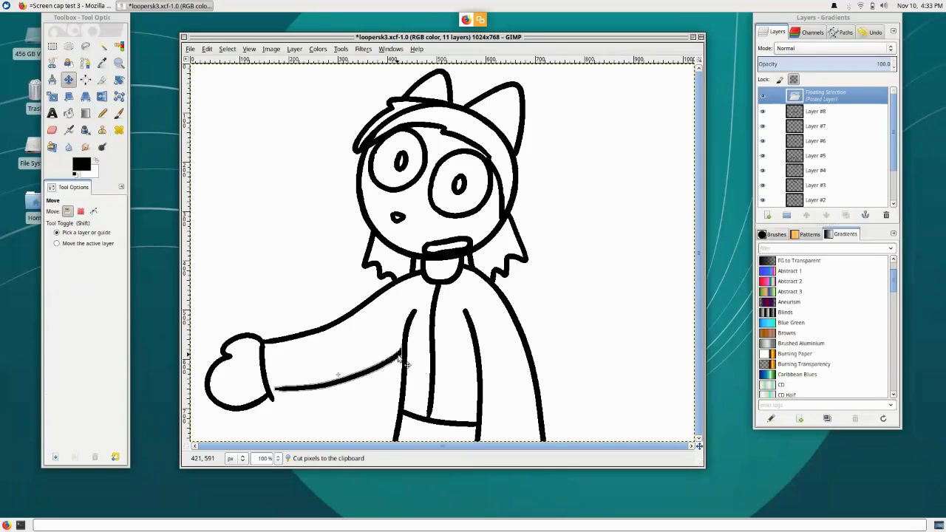
{"action": "left_click", "coordinate": [865, 215]}
{"action": "key", "text": "n"}
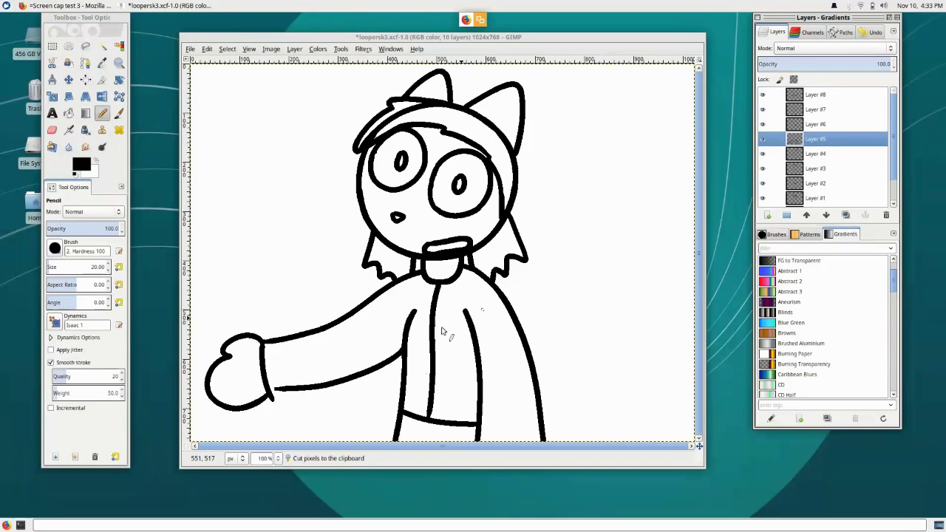
Try to erase the moved underside line from the hand toward the torso, and undo the erasing and the pasted line.
{"action": "key", "text": "shift+e"}
{"action": "left_click", "coordinate": [299, 386]}
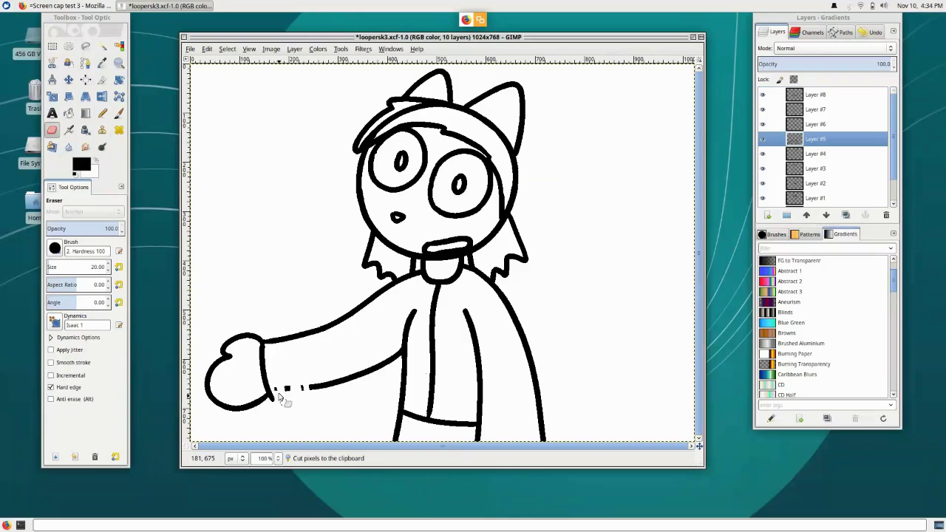
{"action": "mouse_move", "coordinate": [311, 394]}
{"action": "left_mouse_down"}
{"action": "mouse_move", "coordinate": [330, 406]}
{"action": "mouse_move", "coordinate": [353, 376]}
{"action": "left_mouse_up"}
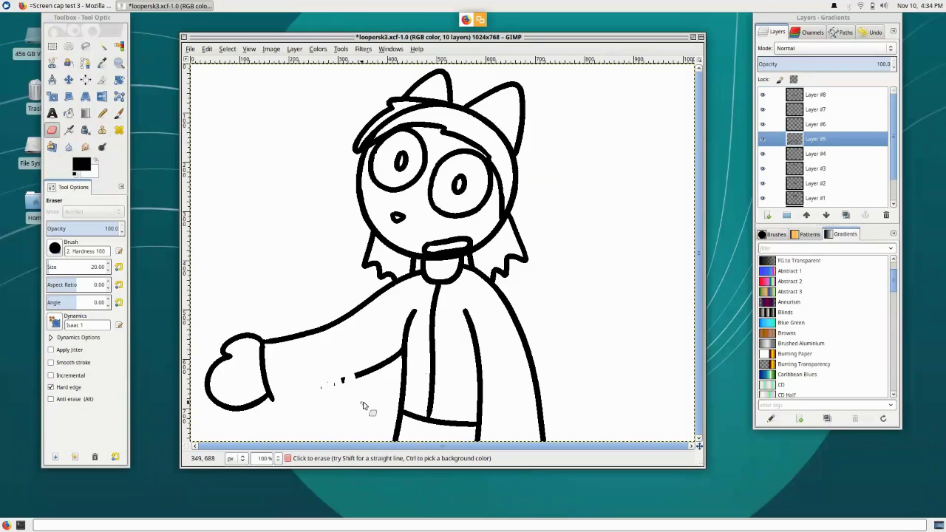
{"action": "key", "text": "ctrl+z"}
{"action": "key", "text": "ctrl+z"}
{"action": "key", "text": "ctrl+z"}
{"action": "key", "text": "ctrl+z"}
{"action": "key", "text": "ctrl+z"}
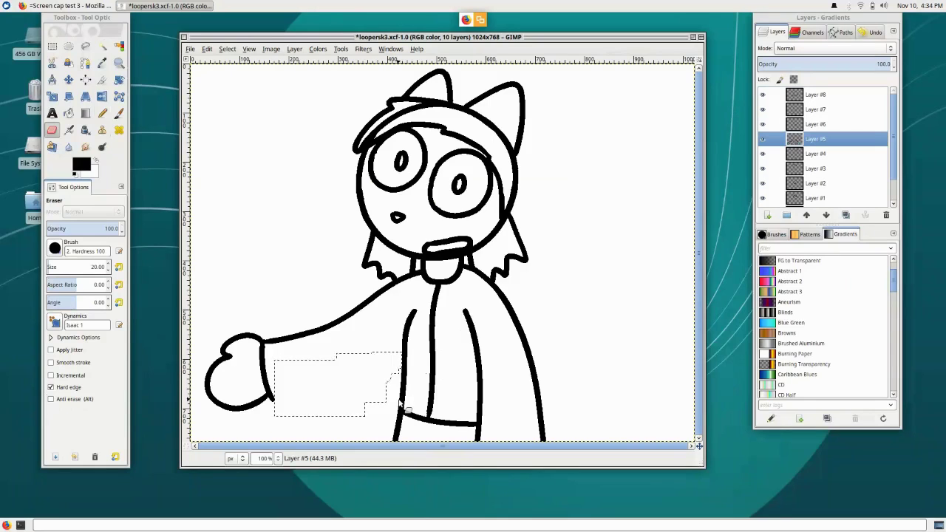
Redraw the arm's underside with the Pencil from the torso to the wrist, replacing the first attempt, and save the image.
{"action": "key", "text": "n"}
{"action": "mouse_move", "coordinate": [405, 355]}
{"action": "left_mouse_down"}
{"action": "mouse_move", "coordinate": [359, 381]}
{"action": "mouse_move", "coordinate": [274, 399]}
{"action": "left_mouse_up"}
{"action": "key", "text": "ctrl+z"}
{"action": "mouse_move", "coordinate": [405, 354]}
{"action": "left_mouse_down"}
{"action": "mouse_move", "coordinate": [378, 372]}
{"action": "mouse_move", "coordinate": [274, 403]}
{"action": "left_mouse_up"}
{"action": "key", "text": "ctrl+s"}
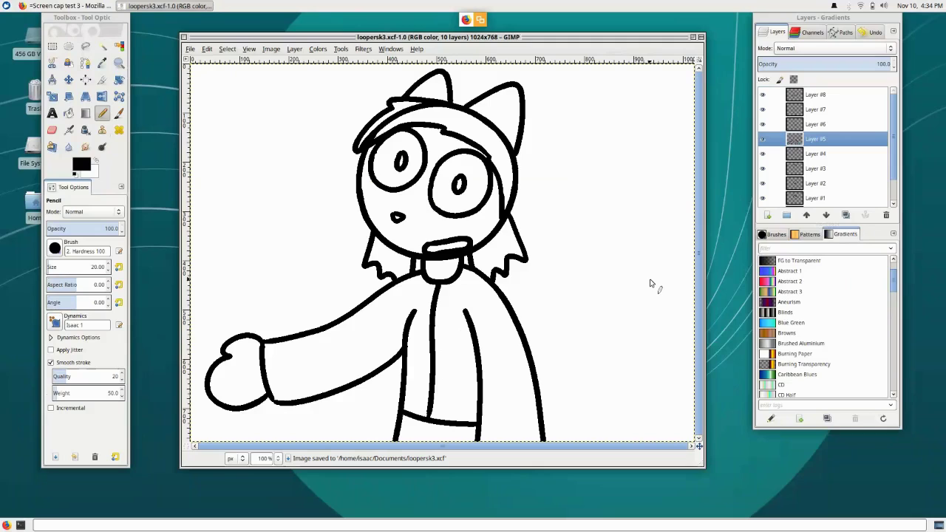
{"action": "left_click", "coordinate": [767, 215]}
{"action": "key", "text": "Return"}
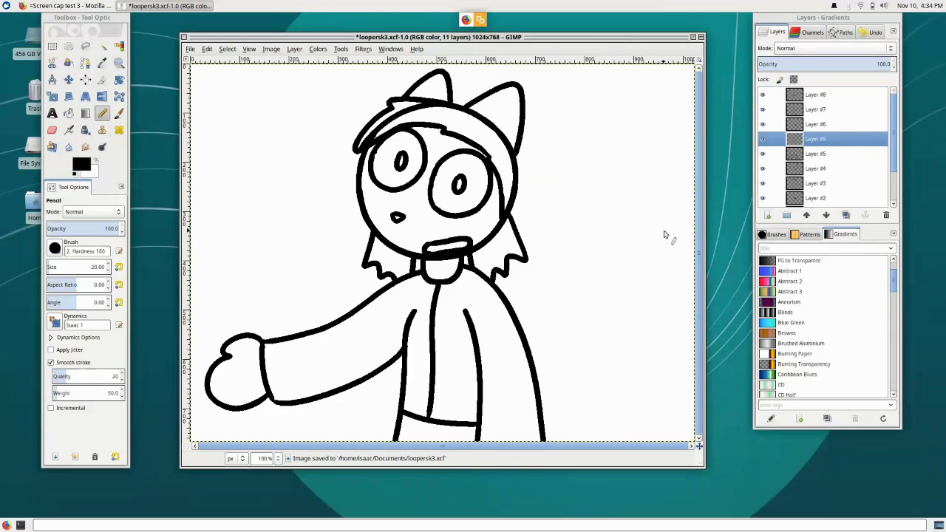
{"action": "key", "text": "ctrl+z"}
Go through the layers one by one to find the one with the hair outline, and select Layer #3.
{"action": "left_click", "coordinate": [820, 94]}
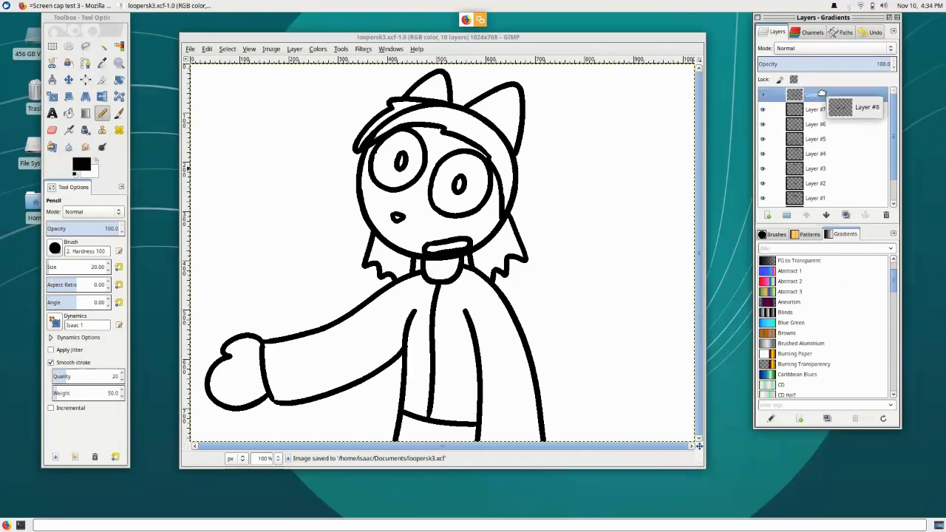
{"action": "left_click", "coordinate": [820, 112]}
{"action": "left_click", "coordinate": [817, 143]}
{"action": "left_click", "coordinate": [816, 153]}
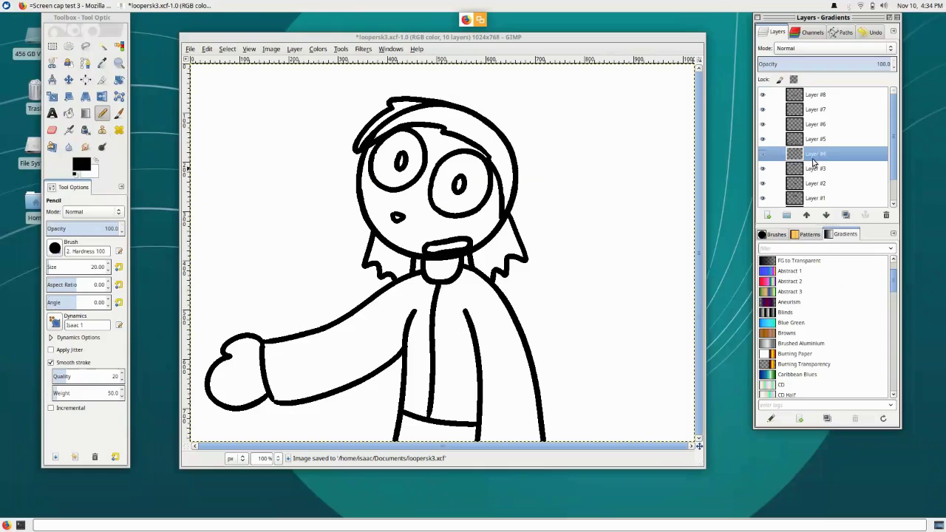
{"action": "left_click", "coordinate": [813, 170]}
{"action": "key", "text": "ctrl+z"}
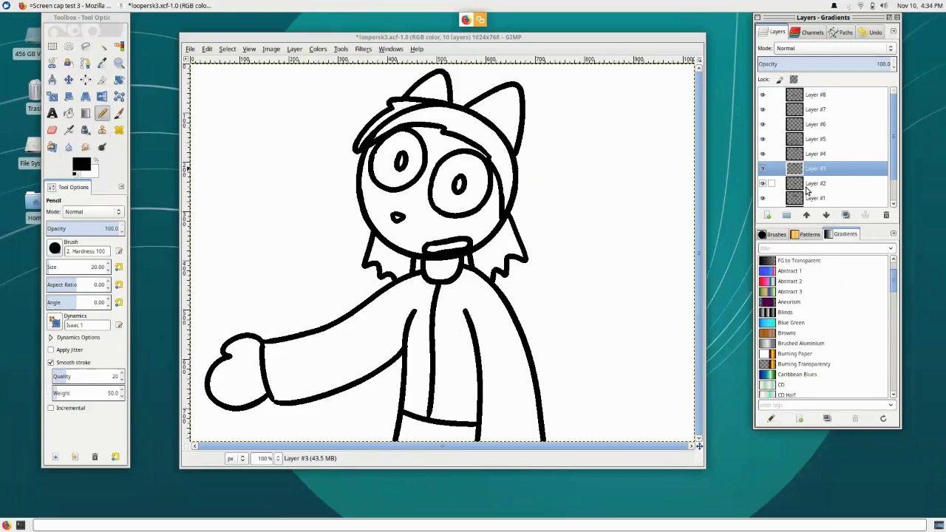
{"action": "left_click", "coordinate": [806, 188]}
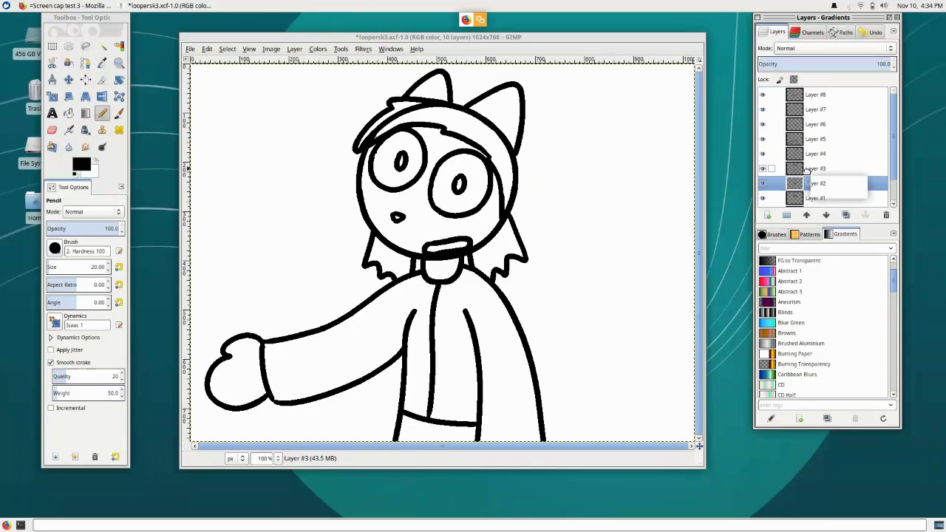
{"action": "left_click", "coordinate": [805, 201]}
{"action": "left_click", "coordinate": [797, 169]}
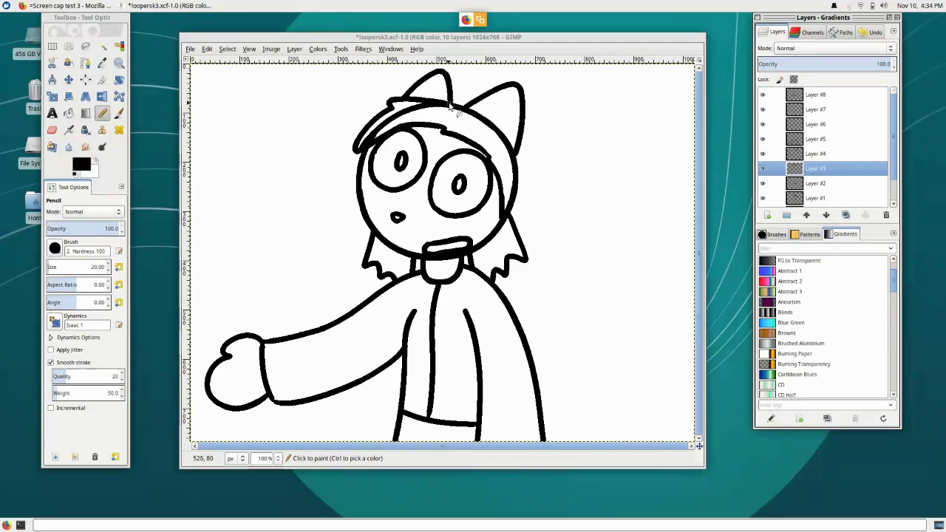
Pencil the hair's outer edge from between the ears down the side of the head, replacing the first attempt.
{"action": "mouse_move", "coordinate": [454, 106]}
{"action": "left_mouse_down"}
{"action": "mouse_move", "coordinate": [492, 124]}
{"action": "mouse_move", "coordinate": [528, 174]}
{"action": "left_mouse_up"}
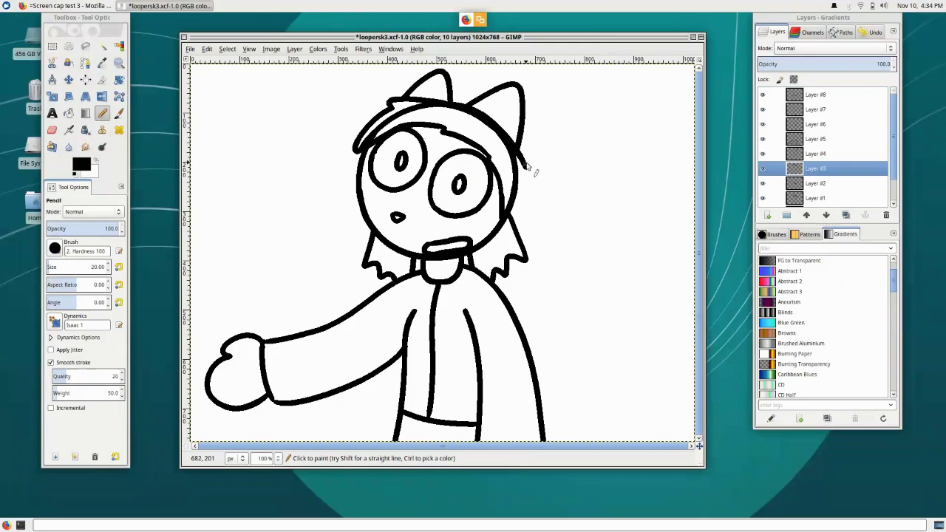
{"action": "key", "text": "ctrl+z"}
{"action": "mouse_move", "coordinate": [449, 108]}
{"action": "left_mouse_down"}
{"action": "mouse_move", "coordinate": [504, 145]}
{"action": "mouse_move", "coordinate": [520, 215]}
{"action": "left_mouse_up"}
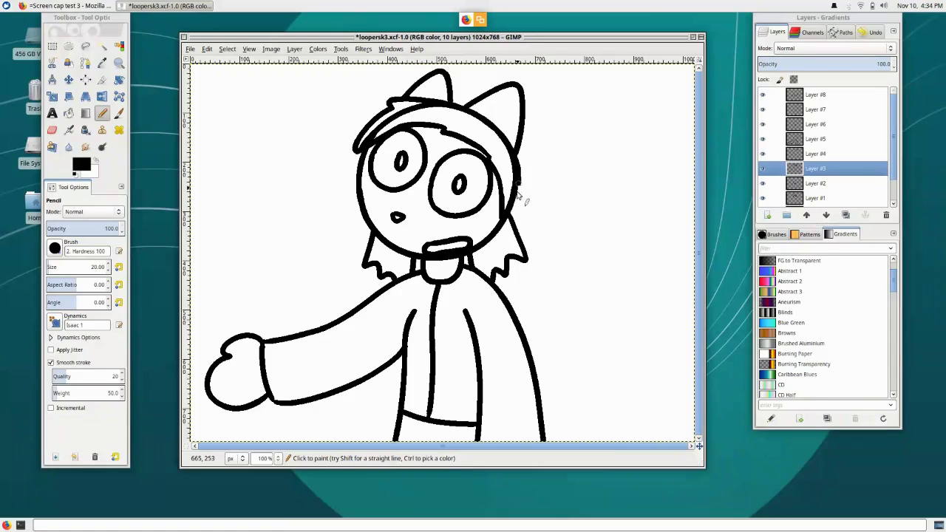
Select the hair's interior on the head with Fuzzy Select, fill it with dark gray, and clear the selection.
{"action": "key", "text": "u"}
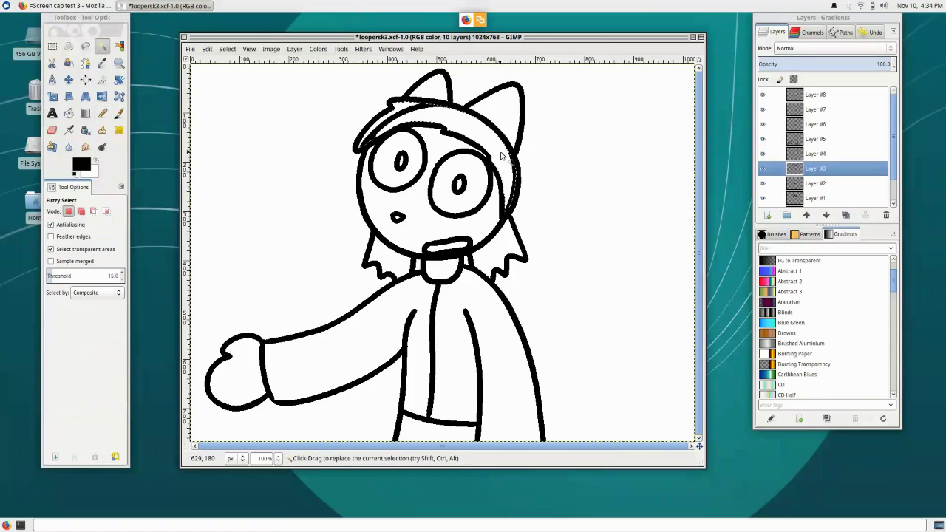
{"action": "left_click", "coordinate": [538, 173]}
{"action": "key", "text": "ctrl+i"}
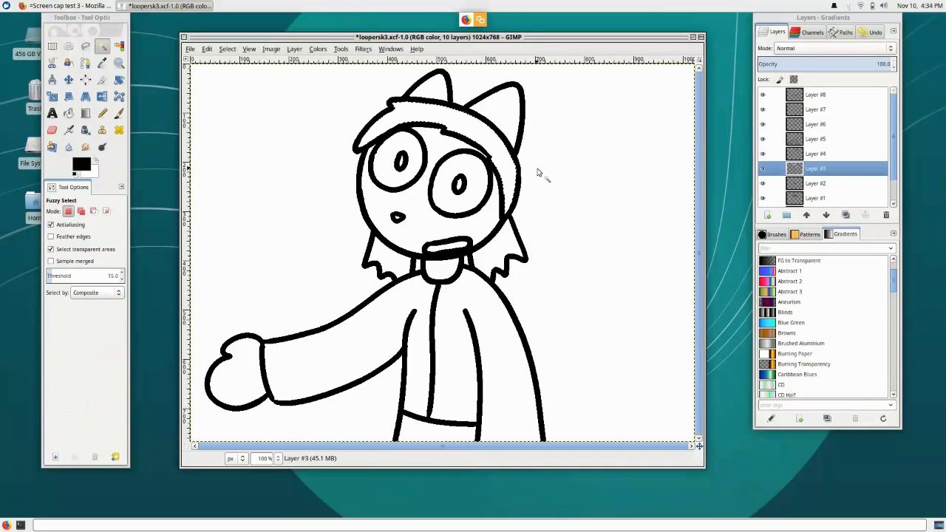
{"action": "left_click", "coordinate": [81, 164]}
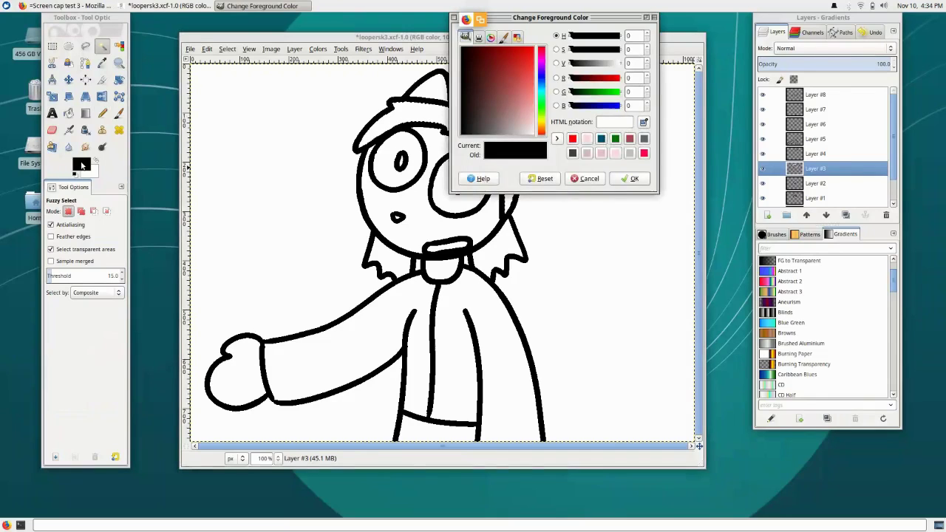
{"action": "left_click", "coordinate": [574, 153]}
{"action": "left_click", "coordinate": [623, 180]}
{"action": "key", "text": "ctrl+comma"}
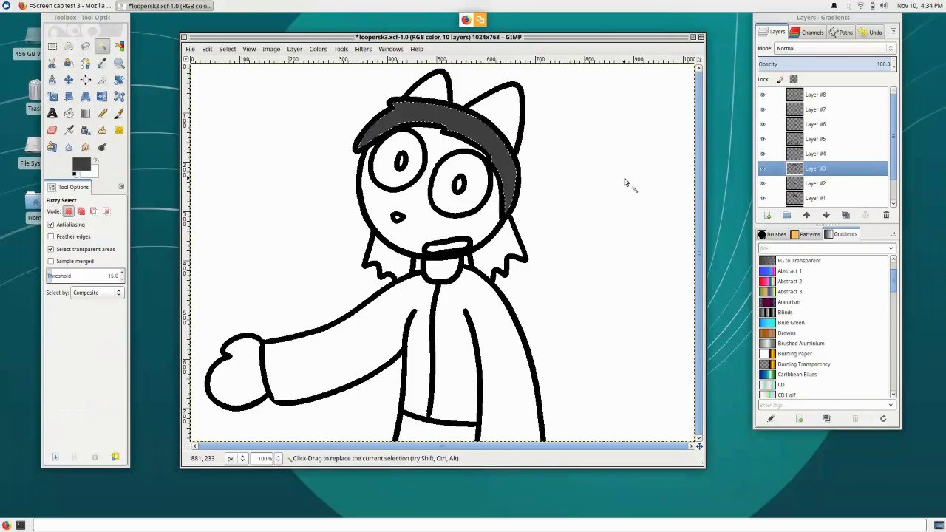
{"action": "key", "text": "ctrl+shift+a"}
Create a transparent layer named color directly above the Background layer.
{"action": "left_click_drag", "start_coordinate": [895, 148], "coordinate": [896, 150]}
{"action": "scroll", "coordinate": [896, 152], "scroll_direction": "down", "scroll_amount": 2}
{"action": "left_click", "coordinate": [813, 200]}
{"action": "left_click", "coordinate": [769, 216]}
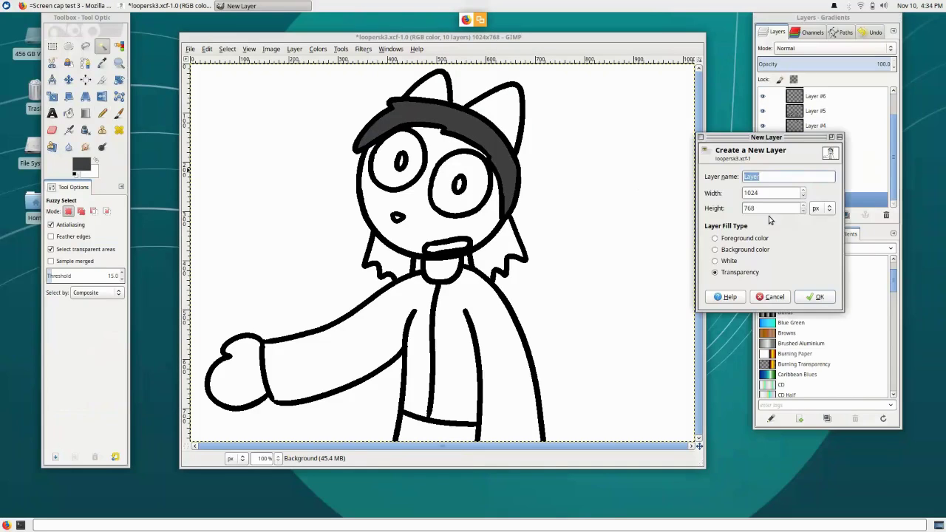
{"action": "type", "text": "color"}
{"action": "key", "text": "Return"}
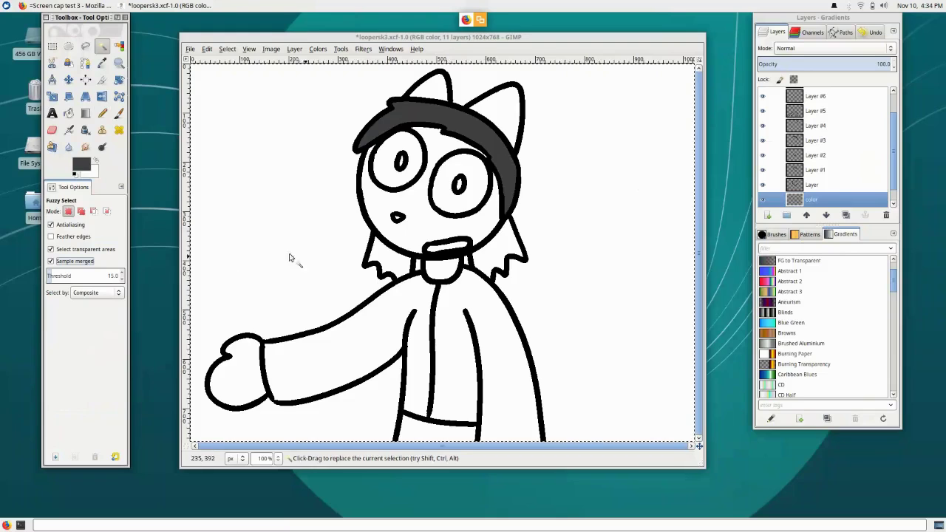
Set Fuzzy Select to no antialiasing and sample merged, then fill the hair areas on both sides of the neck with dark gray.
{"action": "left_click", "coordinate": [50, 224]}
{"action": "left_click", "coordinate": [50, 261]}
{"action": "left_click", "coordinate": [390, 264]}
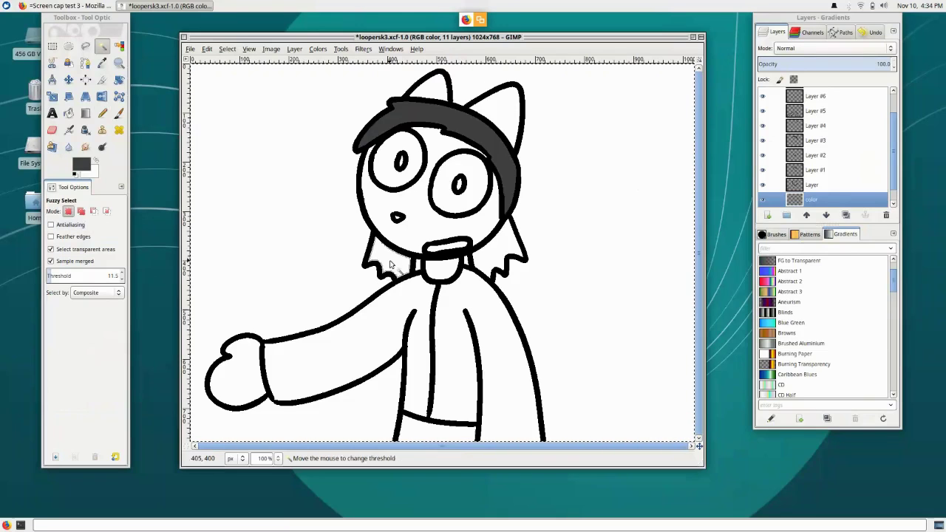
{"action": "left_click", "coordinate": [510, 252], "text": "shift"}
{"action": "key", "text": "ctrl+comma"}
Select the face, ears, neck and hand areas, fill them with gray 666666, and clear the selection.
{"action": "key", "text": "shift"}
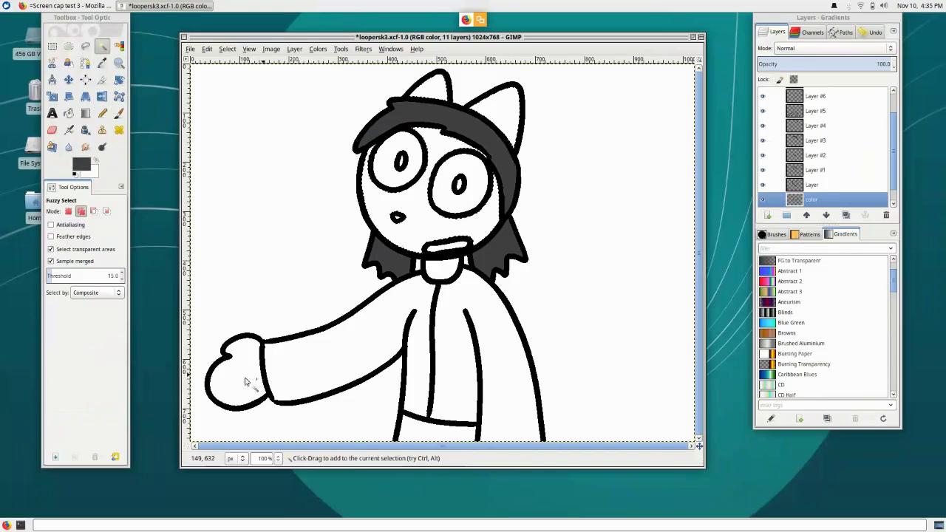
{"action": "left_click", "coordinate": [82, 164]}
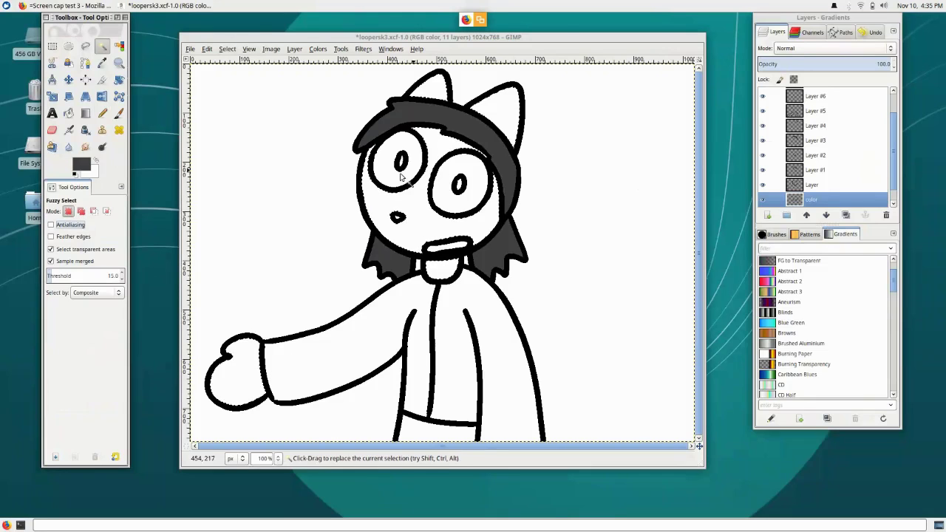
{"action": "left_click", "coordinate": [572, 153]}
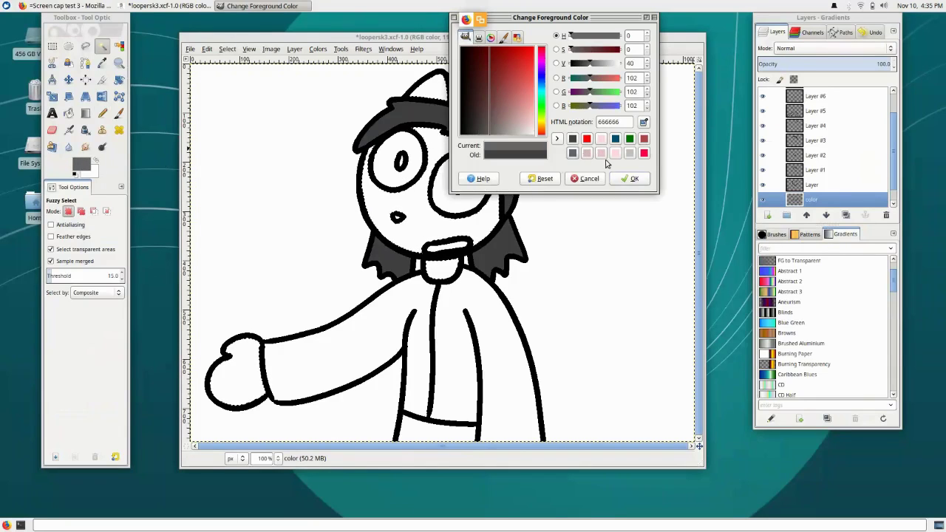
{"action": "left_click", "coordinate": [629, 178]}
{"action": "key", "text": "ctrl+comma"}
{"action": "key", "text": "shift+ctrl+a"}
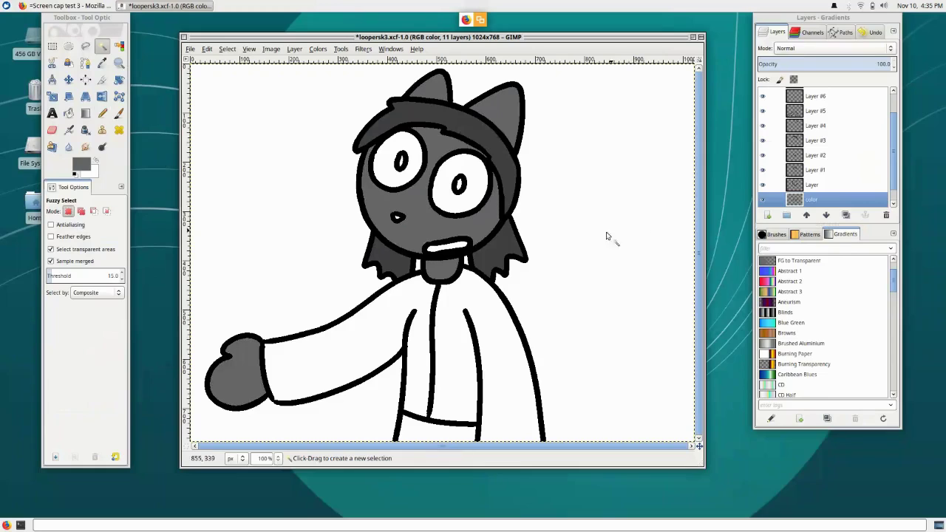
Select the inside of both pupils with Fuzzy Select and fill them with dark green.
{"action": "key", "text": "n"}
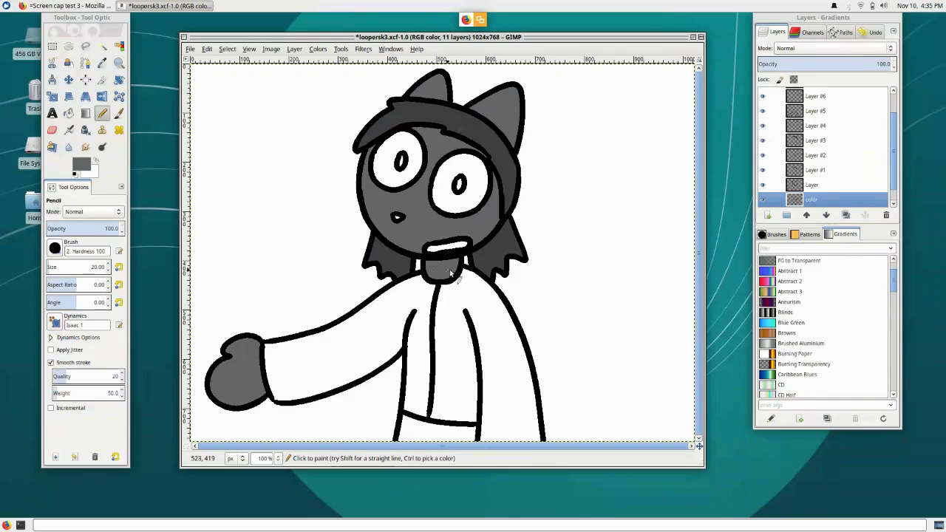
{"action": "key", "text": "u"}
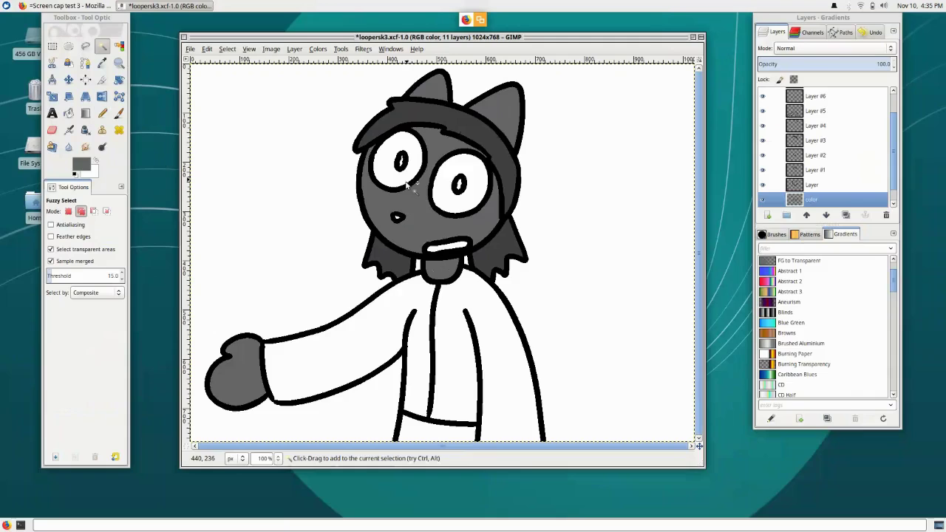
{"action": "left_click", "coordinate": [79, 163]}
{"action": "left_click", "coordinate": [644, 139]}
{"action": "left_click", "coordinate": [631, 179]}
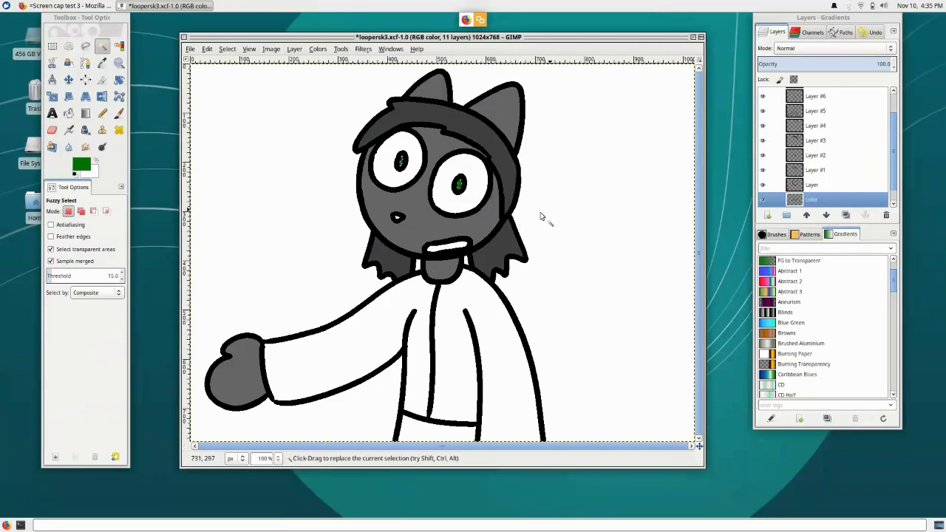
Select the inside of the mouth and fill it with pale pink ffd9d9.
{"action": "left_click_drag", "start_coordinate": [396, 216], "coordinate": [397, 217]}
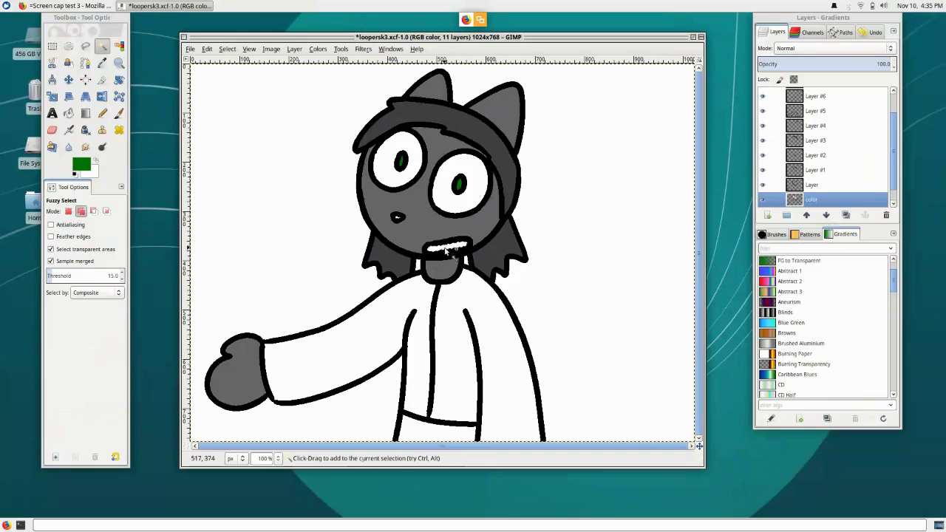
{"action": "left_click", "coordinate": [81, 164]}
{"action": "left_click", "coordinate": [630, 138]}
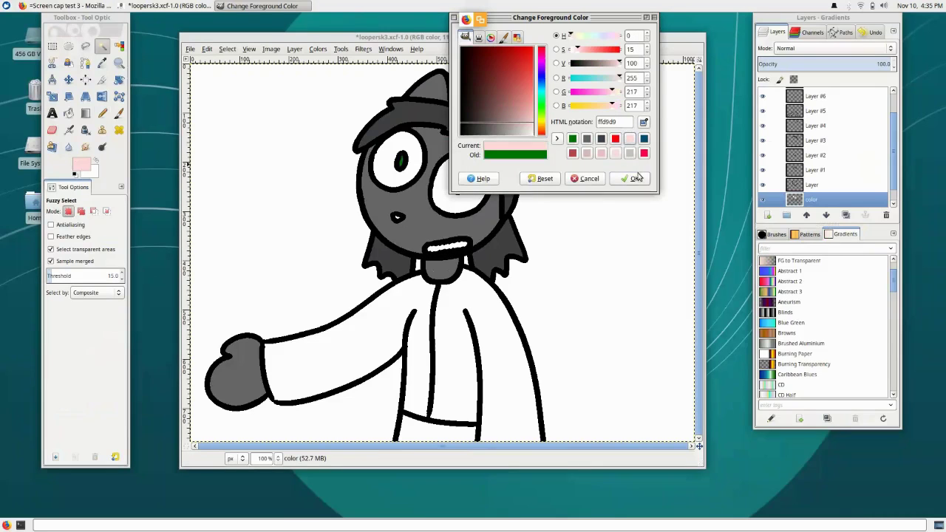
{"action": "left_click", "coordinate": [637, 178]}
{"action": "key", "text": "ctrl+comma"}
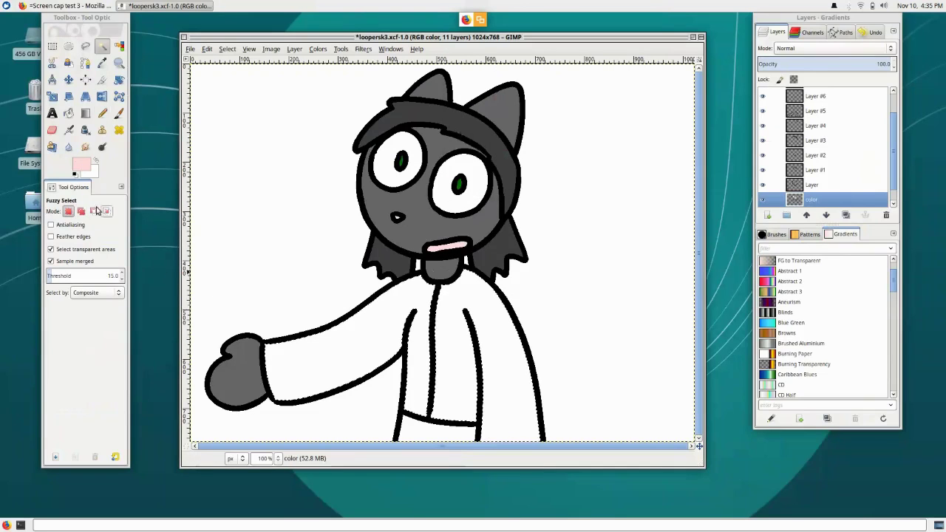
Fill the selected jacket body and sleeves with red b34747.
{"action": "left_click", "coordinate": [81, 165]}
{"action": "left_click", "coordinate": [573, 153]}
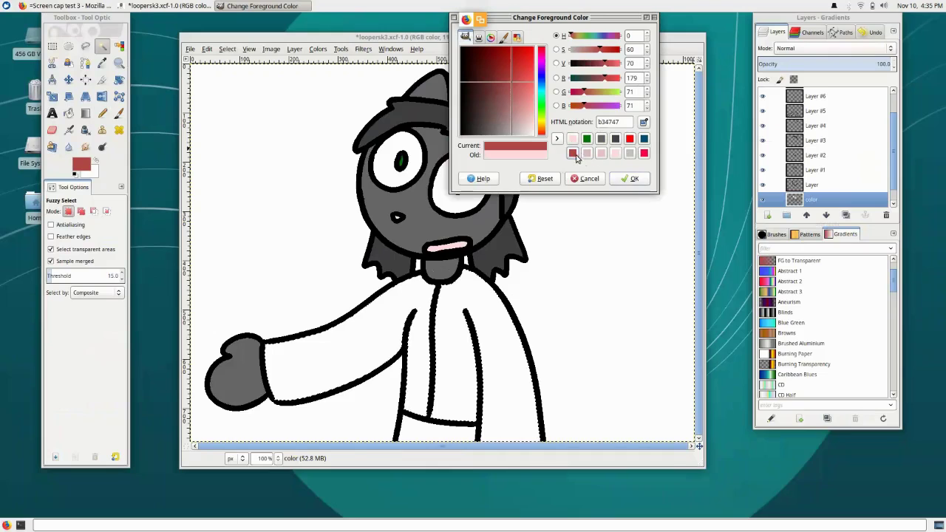
{"action": "left_click", "coordinate": [632, 179]}
{"action": "key", "text": "ctrl+comma"}
Select the trouser area below the jacket and fill it with dark blue, based on 004d73 with its saturation lowered.
{"action": "left_click", "coordinate": [423, 437]}
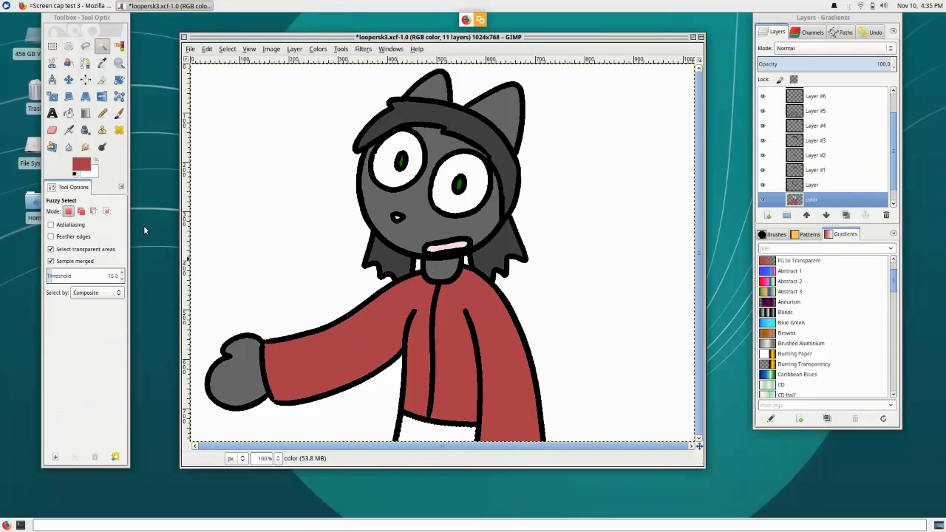
{"action": "left_click", "coordinate": [81, 164]}
{"action": "left_click", "coordinate": [573, 153]}
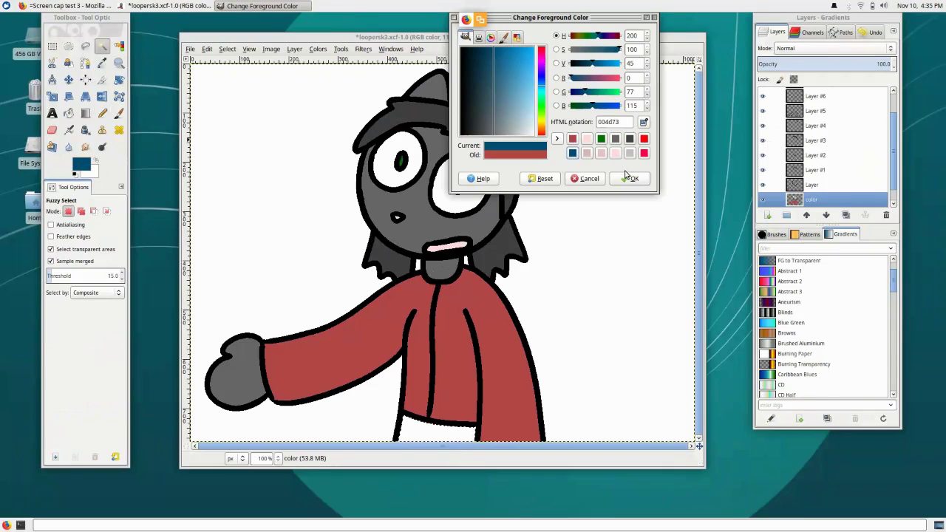
{"action": "left_click", "coordinate": [648, 52]}
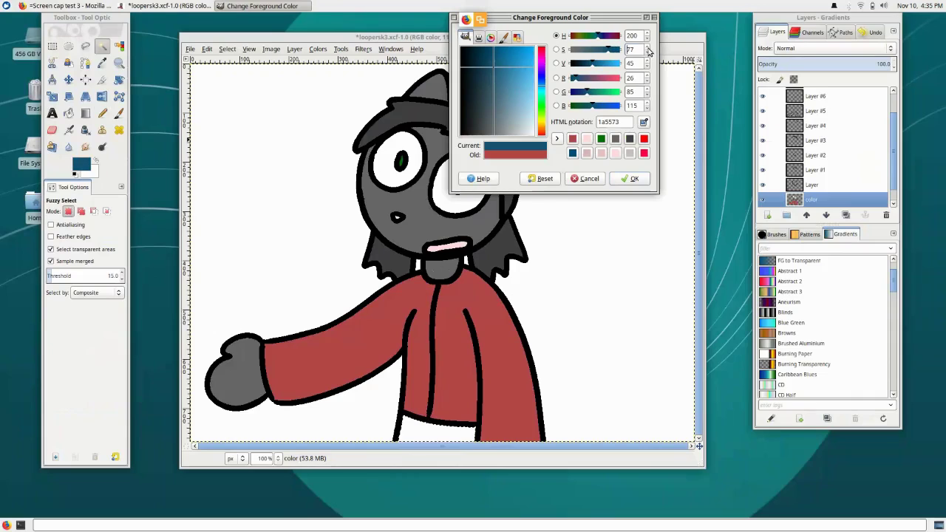
{"action": "left_click", "coordinate": [648, 52]}
{"action": "left_click", "coordinate": [634, 178]}
{"action": "key", "text": "ctrl+comma"}
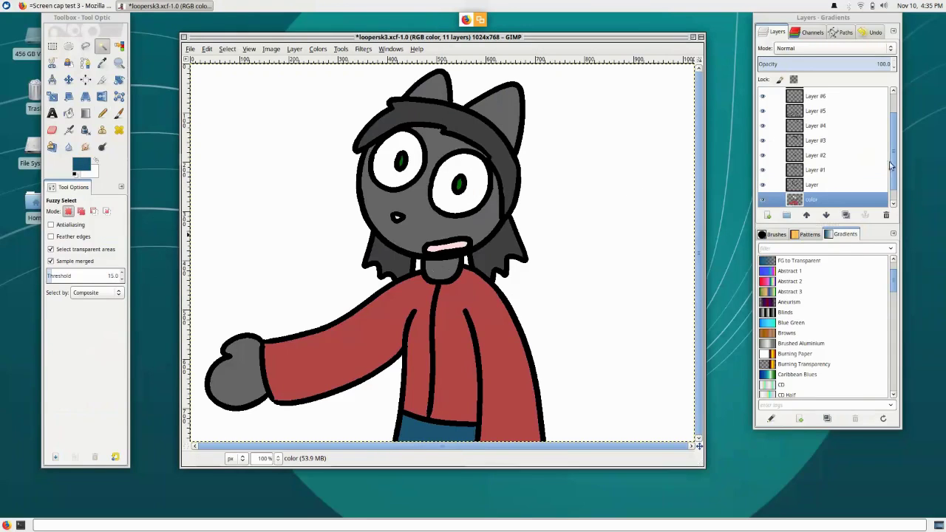
Hide the Background layer so the character sits on transparency, and save the image.
{"action": "scroll", "coordinate": [892, 166], "scroll_direction": "down", "scroll_amount": 1}
{"action": "left_click", "coordinate": [763, 199]}
{"action": "key", "text": "ctrl+s"}
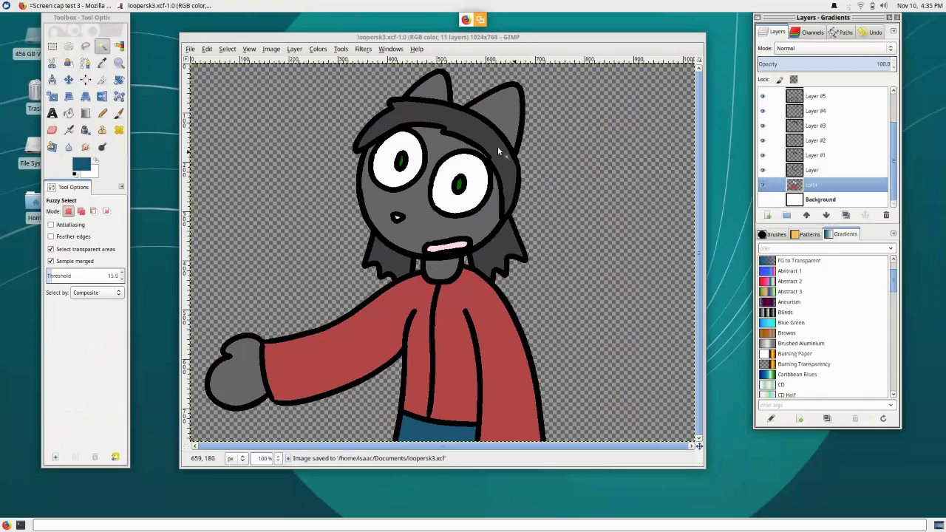
Resize the image canvas to a width of 800 px, keeping the 768 px height.
{"action": "left_click", "coordinate": [271, 48]}
{"action": "left_click", "coordinate": [290, 100]}
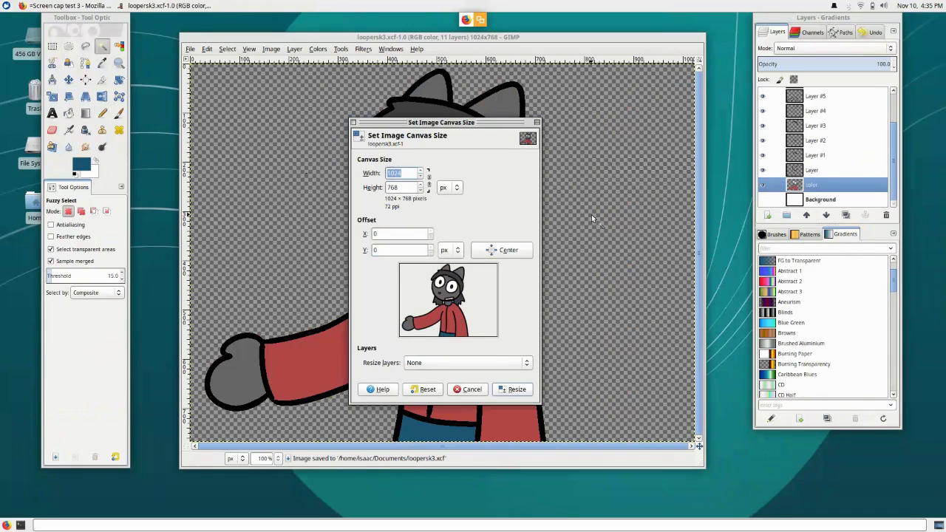
{"action": "type", "text": "800"}
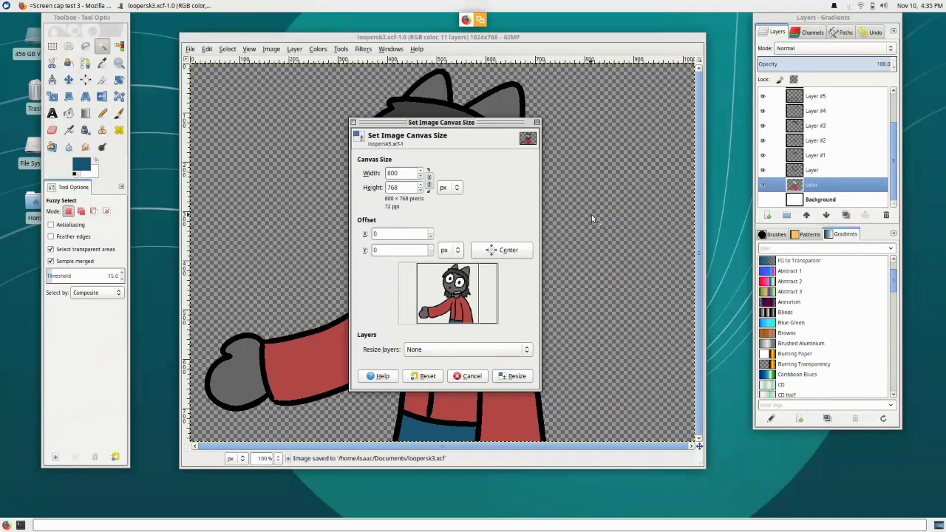
{"action": "left_click", "coordinate": [513, 376]}
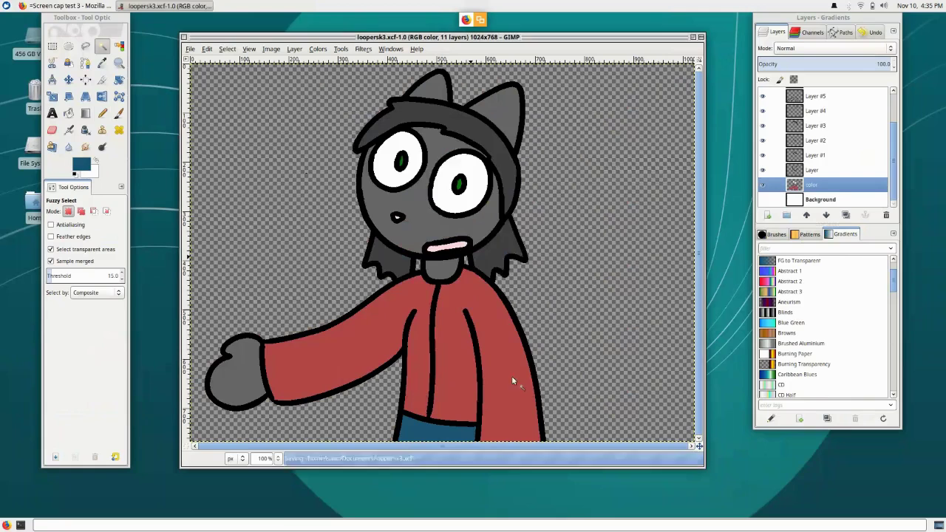
Save the resized image and flip the whole image horizontally.
{"action": "key", "text": "ctrl+s"}
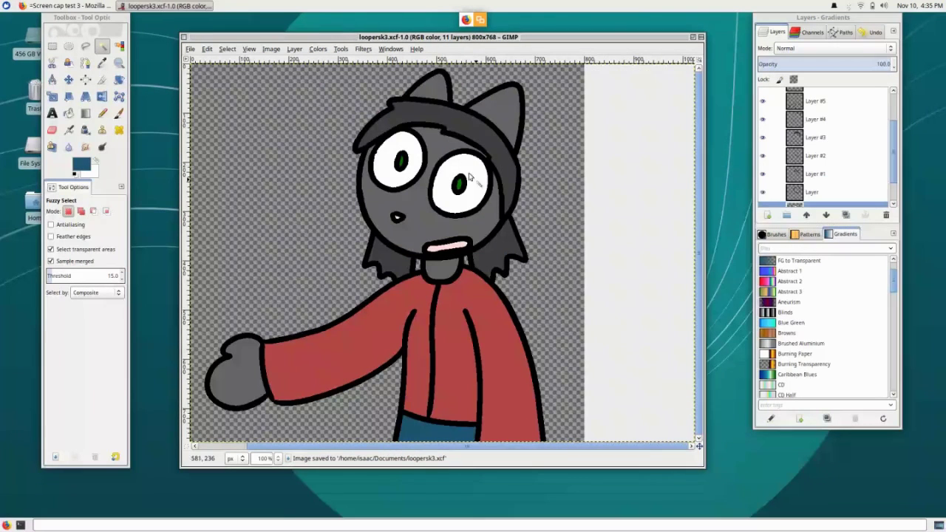
{"action": "left_click", "coordinate": [272, 49]}
{"action": "mouse_move", "coordinate": [363, 84]}
{"action": "left_click", "coordinate": [416, 84]}
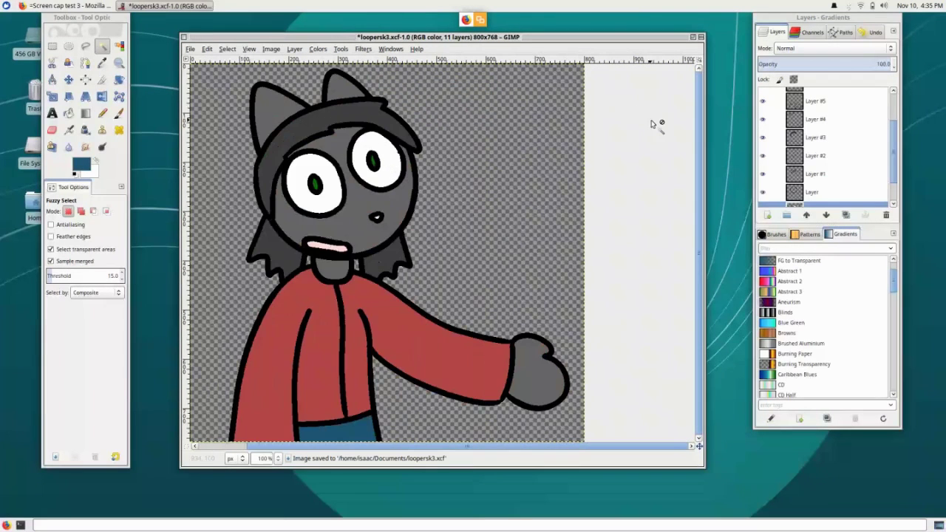
Copy the visible artwork, paste it as a new layer, and move it into alignment over the original character.
{"action": "left_click", "coordinate": [207, 49]}
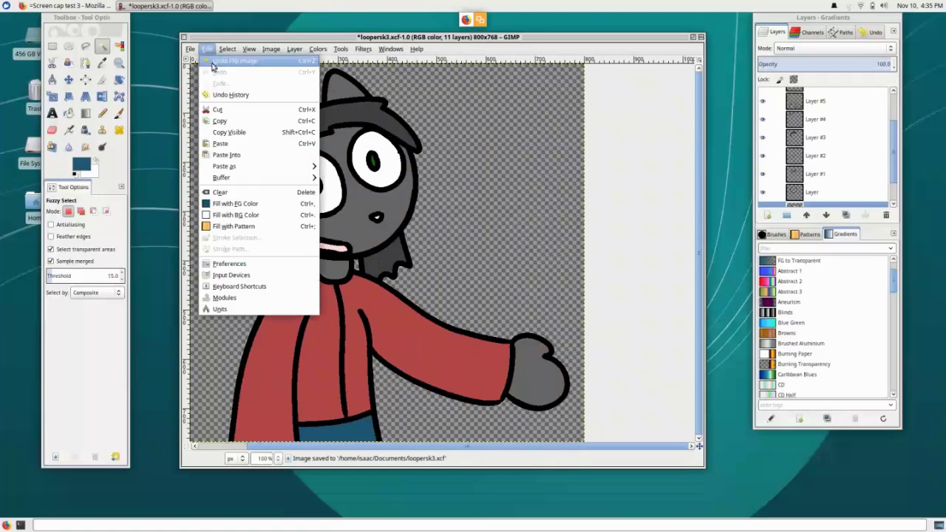
{"action": "left_click", "coordinate": [238, 133]}
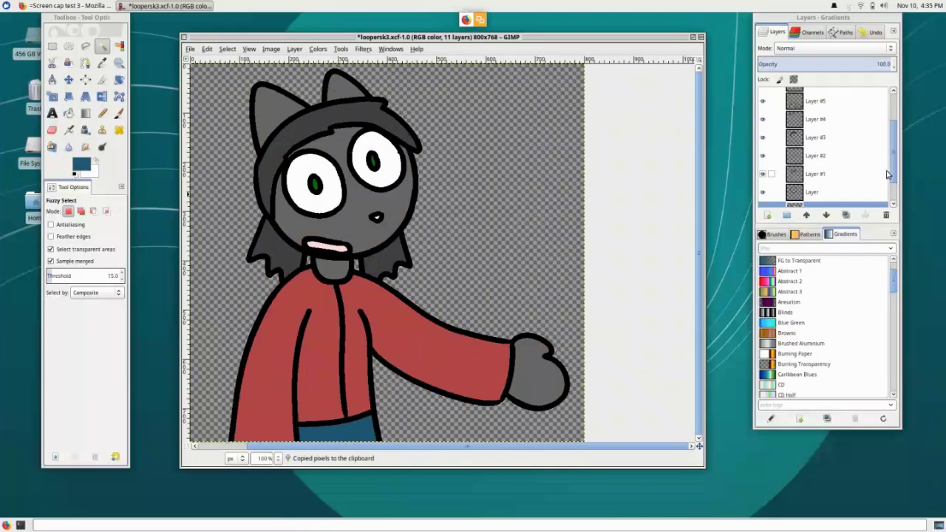
{"action": "key", "text": "ctrl+v"}
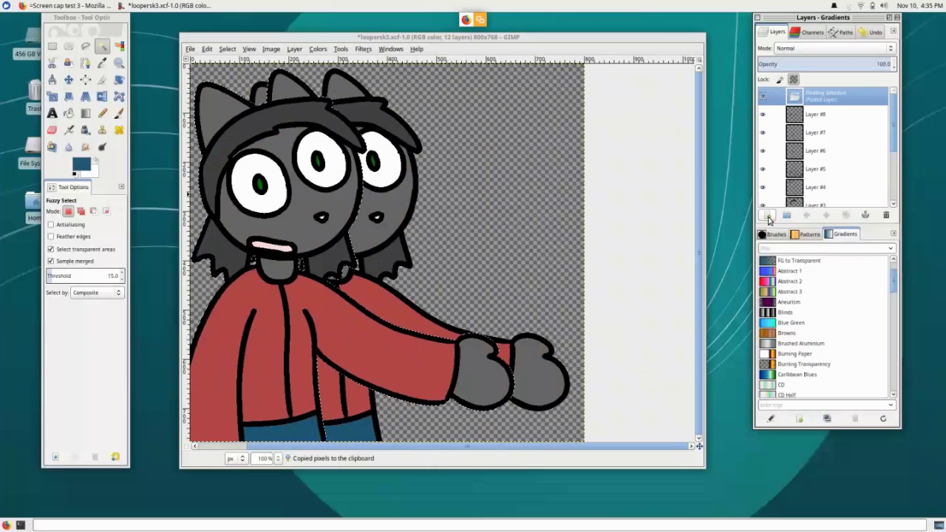
{"action": "left_click", "coordinate": [768, 215]}
{"action": "key", "text": "m"}
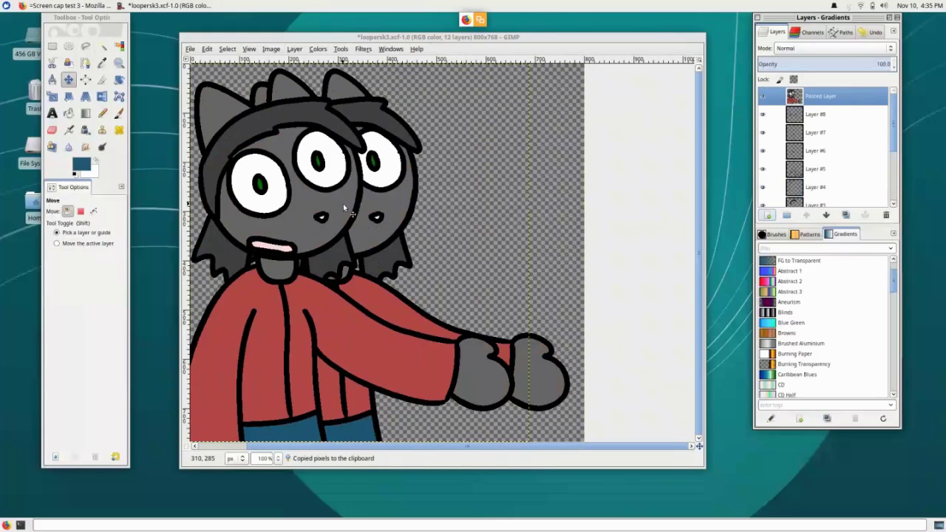
{"action": "left_click_drag", "start_coordinate": [343, 203], "coordinate": [389, 189]}
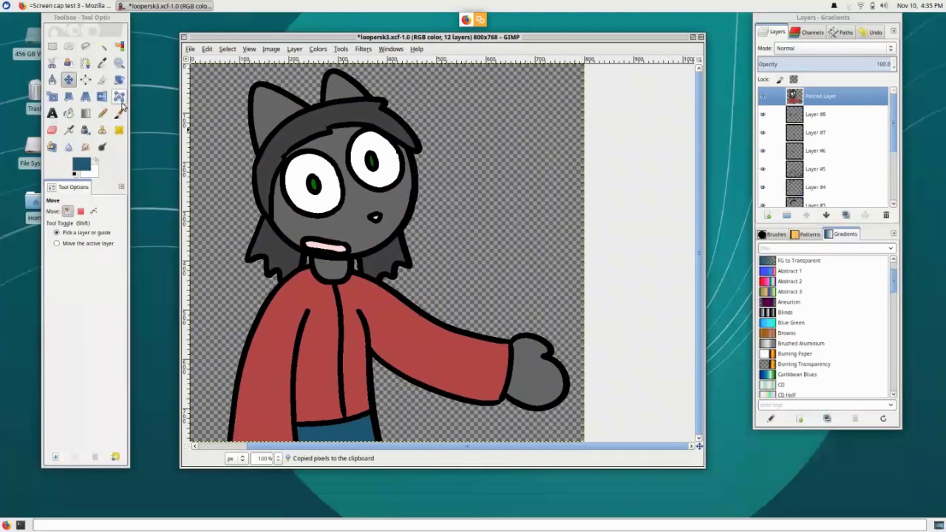
Shear the pasted layer vertically with a Y magnitude of about -63.
{"action": "left_click", "coordinate": [69, 96]}
{"action": "left_click_drag", "start_coordinate": [471, 203], "coordinate": [475, 167]}
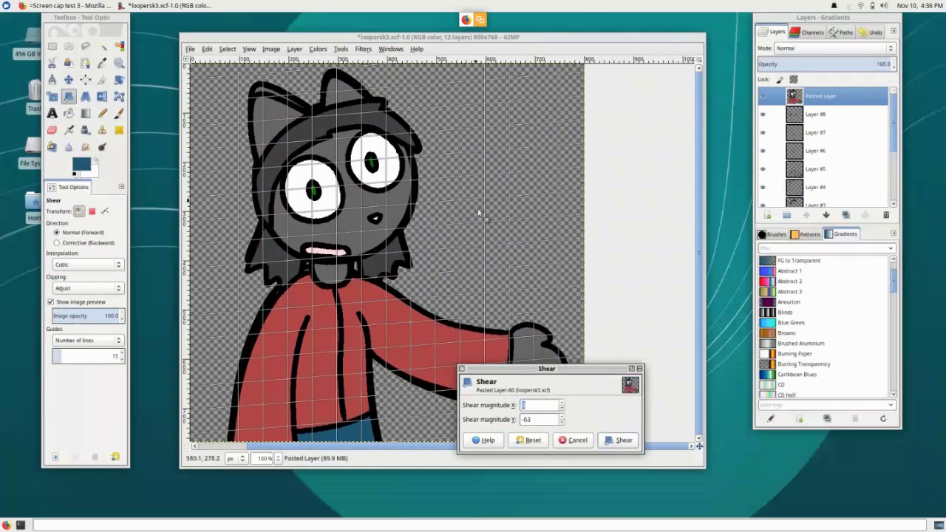
{"action": "left_click", "coordinate": [562, 422]}
{"action": "left_click", "coordinate": [621, 440]}
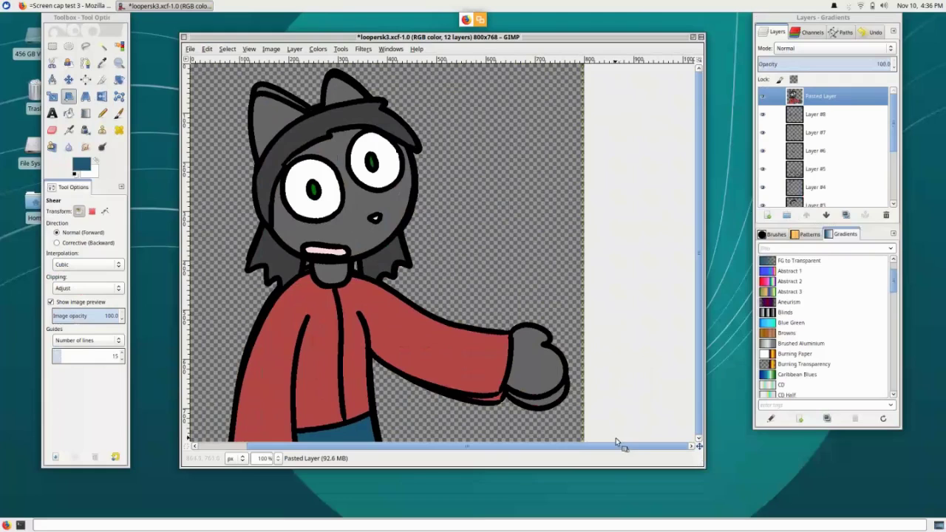
Add a new layer directly beneath the pasted layer and fill it with white.
{"action": "left_click", "coordinate": [767, 215]}
{"action": "key", "text": "Return"}
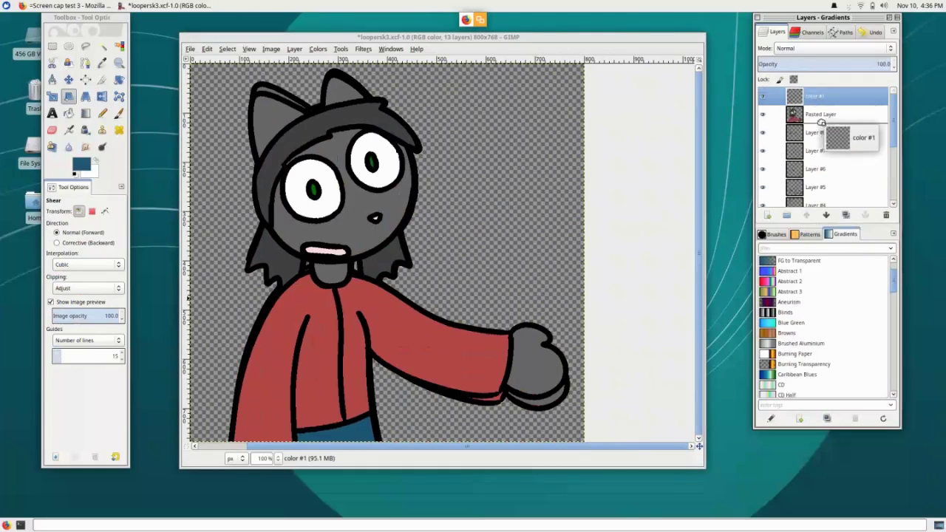
{"action": "key", "text": "ctrl+comma"}
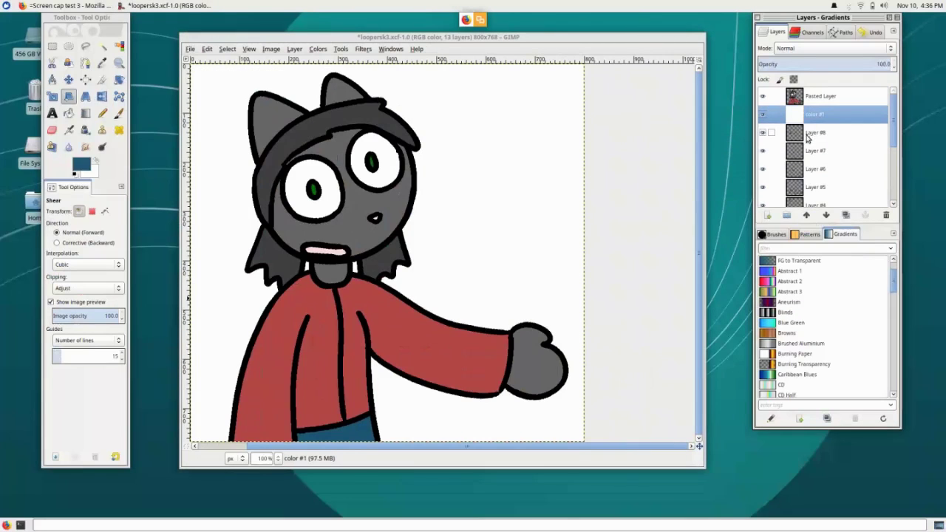
{"action": "left_click_drag", "start_coordinate": [706, 468], "coordinate": [734, 516]}
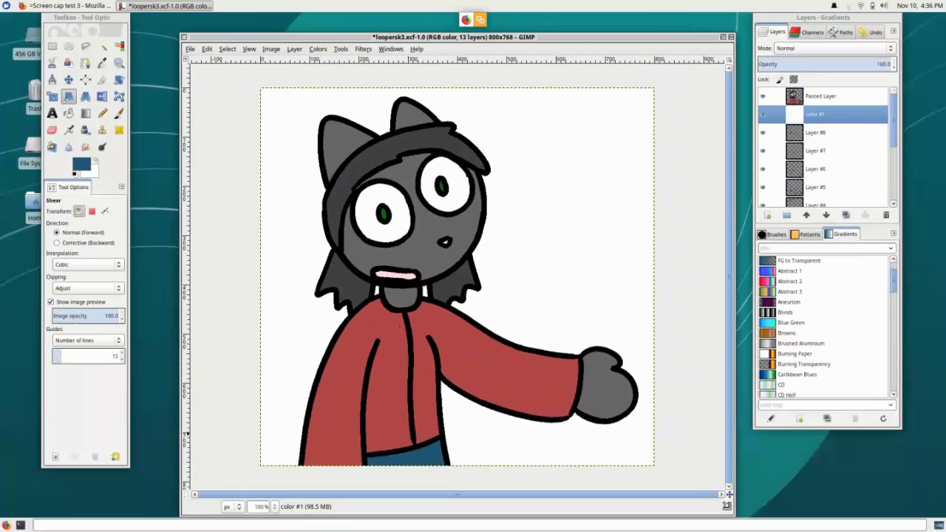
Flip the whole image horizontally and select the pasted layer.
{"action": "key", "text": "r"}
{"action": "left_click", "coordinate": [272, 49]}
{"action": "mouse_move", "coordinate": [325, 82]}
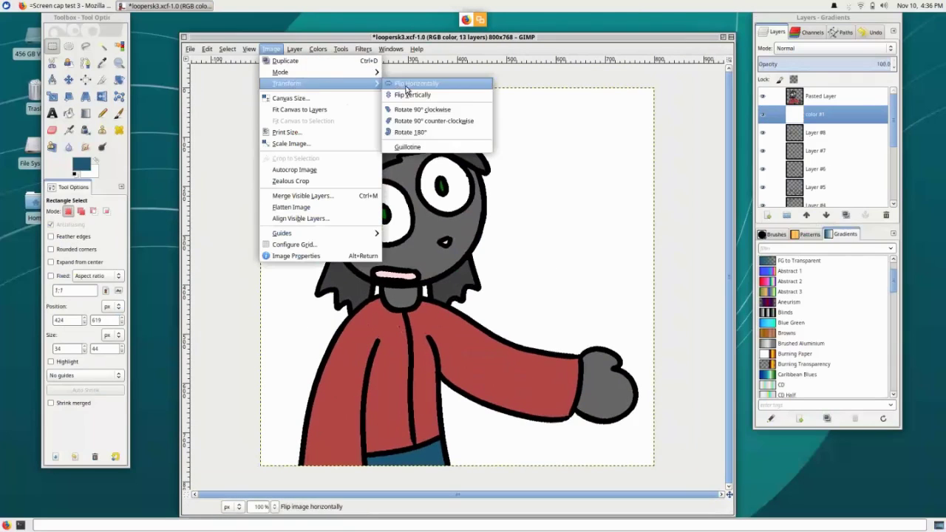
{"action": "left_click", "coordinate": [406, 85]}
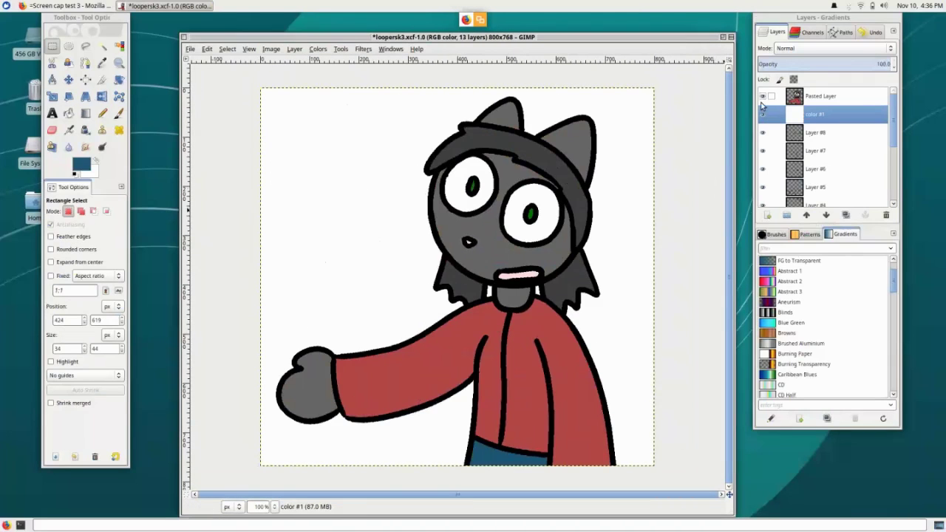
{"action": "left_click", "coordinate": [809, 102]}
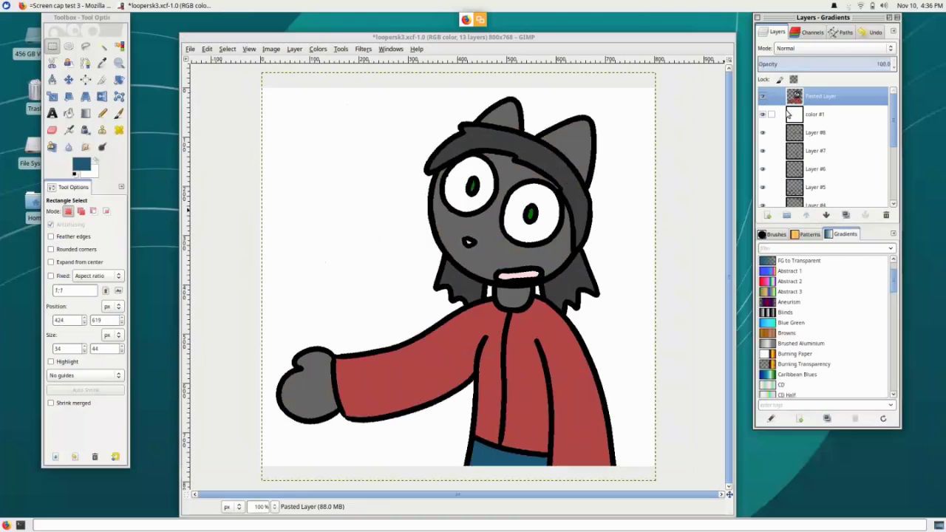
Undo the second flip, the white layer, the shear and the pasted layer.
{"action": "key", "text": "ctrl+z"}
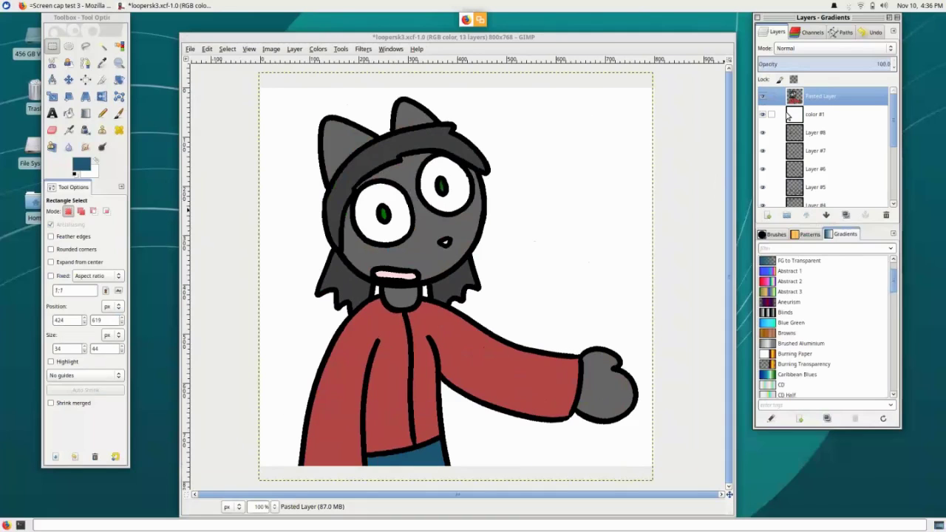
{"action": "key", "text": "ctrl+z"}
{"action": "key", "text": "ctrl+z"}
{"action": "key", "text": "ctrl+z"}
{"action": "key", "text": "ctrl+z"}
{"action": "key", "text": "ctrl+z"}
{"action": "key", "text": "ctrl+z"}
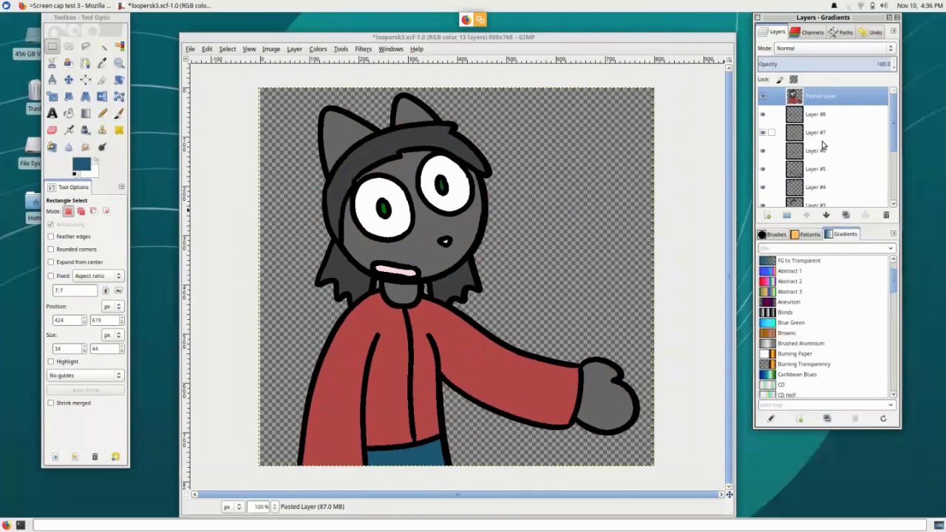
{"action": "key", "text": "ctrl+z"}
{"action": "key", "text": "ctrl+y"}
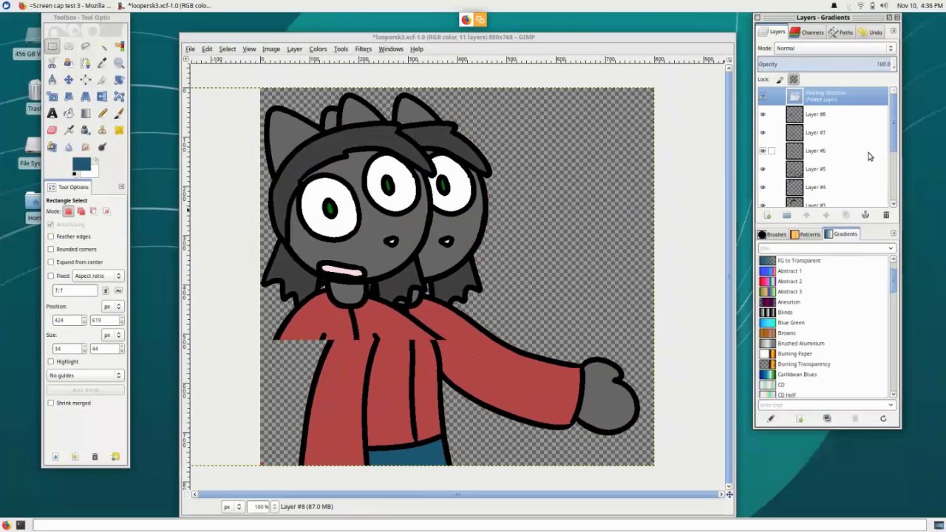
{"action": "key", "text": "ctrl+z"}
Make the white Background layer visible and save the image.
{"action": "left_click_drag", "start_coordinate": [895, 139], "coordinate": [886, 188]}
{"action": "left_click", "coordinate": [833, 200]}
{"action": "left_click", "coordinate": [763, 198]}
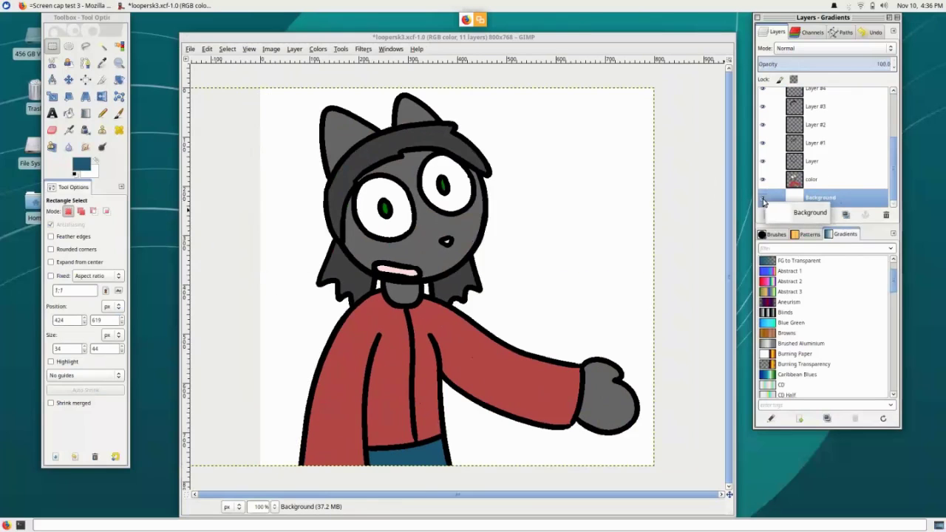
{"action": "key", "text": "ctrl+s"}
Copy the visible artwork with its white background, paste it as a new top layer, and align it over the original.
{"action": "scroll", "coordinate": [890, 177], "scroll_direction": "up", "scroll_amount": 5}
{"action": "left_click", "coordinate": [815, 97]}
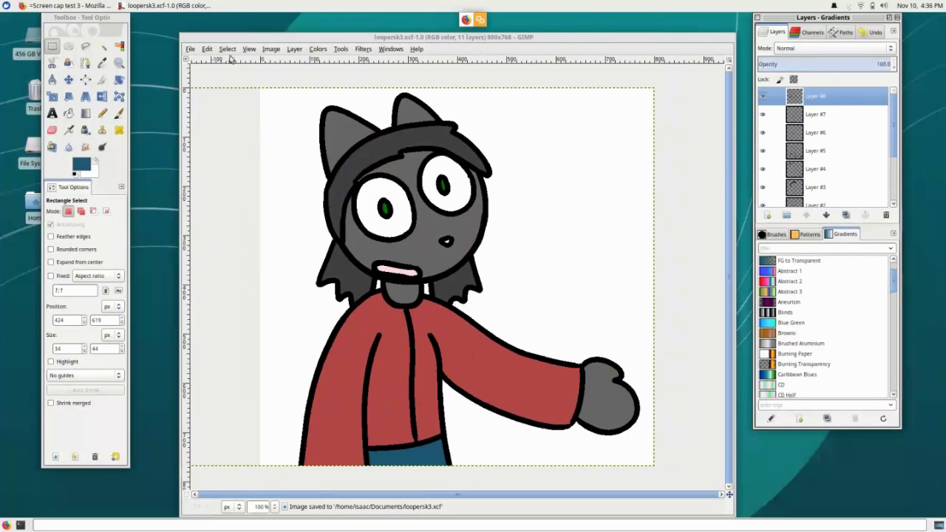
{"action": "left_click", "coordinate": [207, 49]}
{"action": "left_click", "coordinate": [222, 133]}
{"action": "key", "text": "ctrl+v"}
{"action": "left_click", "coordinate": [766, 215]}
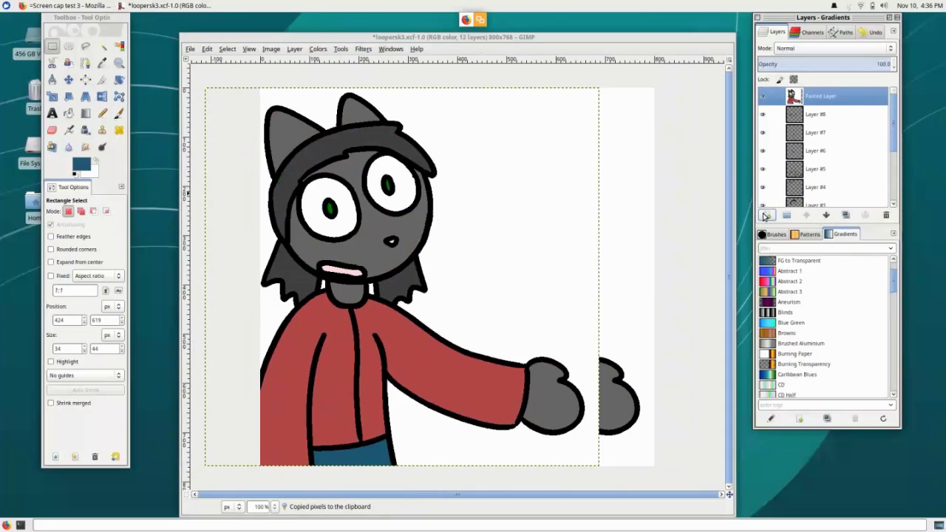
{"action": "key", "text": "m"}
{"action": "left_click_drag", "start_coordinate": [488, 212], "coordinate": [550, 212]}
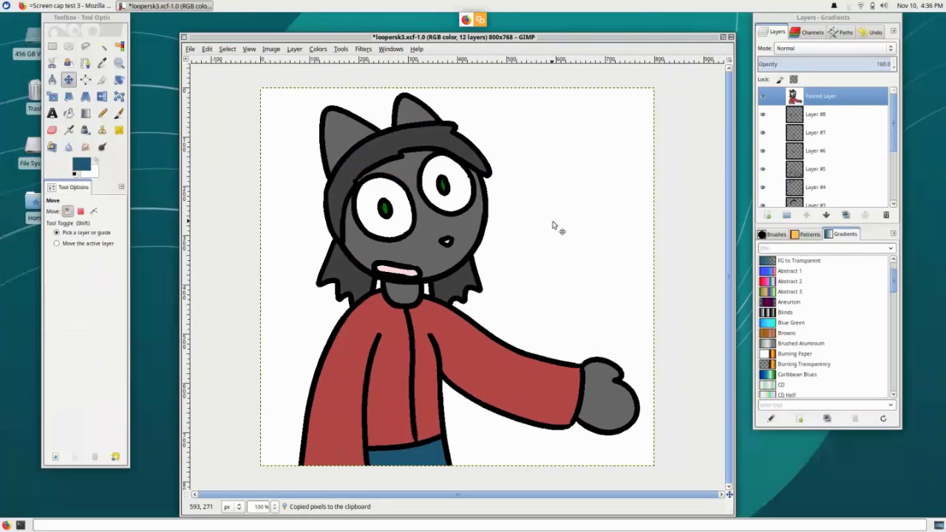
Shear the pasted layer vertically with interpolation set to None, raising the outstretched arm's side and lowering the other.
{"action": "left_click", "coordinate": [85, 96]}
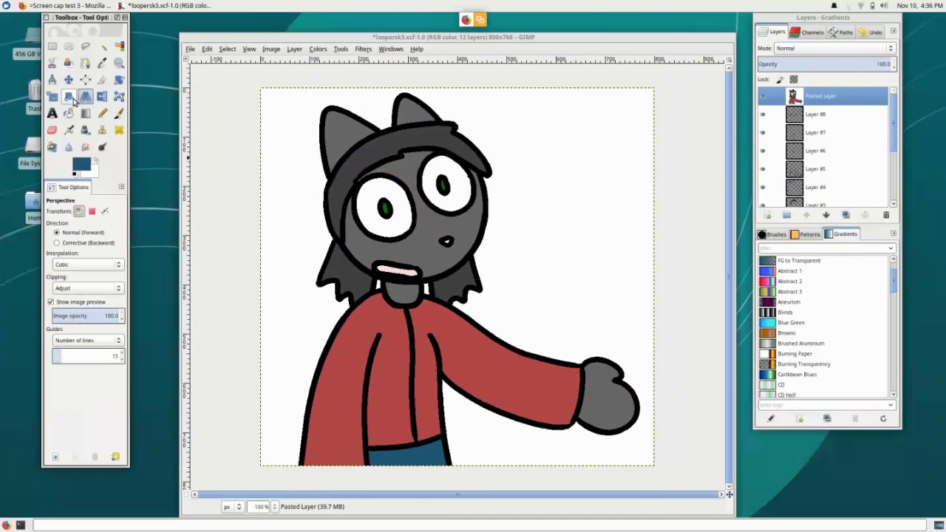
{"action": "left_click", "coordinate": [93, 264]}
{"action": "left_click", "coordinate": [73, 238]}
{"action": "left_click_drag", "start_coordinate": [597, 279], "coordinate": [606, 239]}
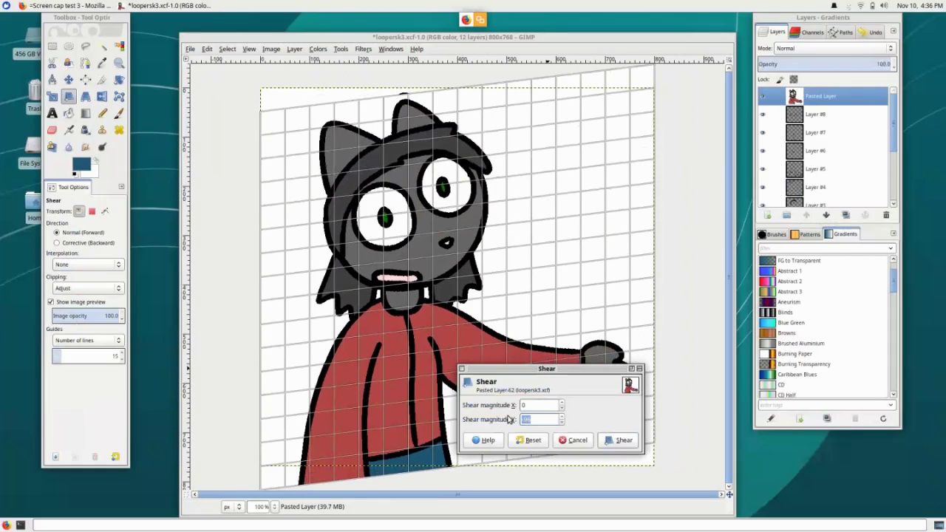
{"action": "left_click", "coordinate": [628, 440]}
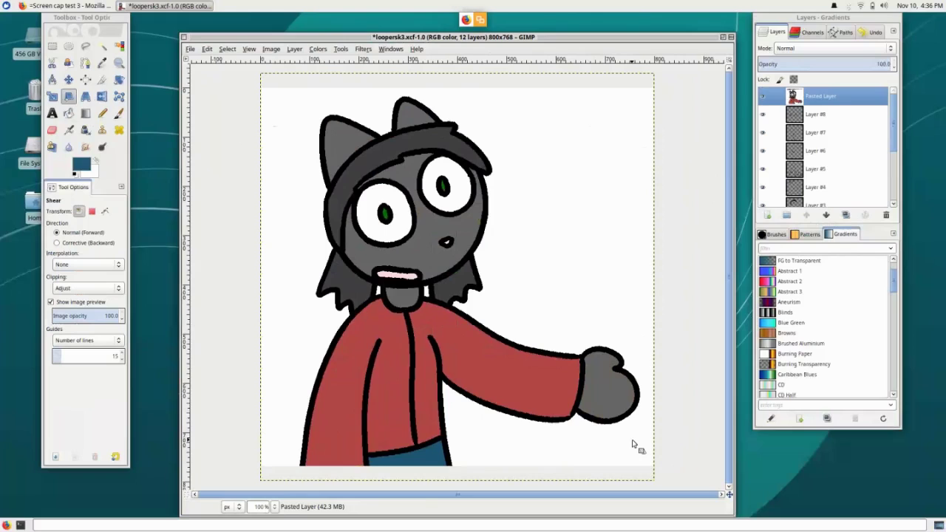
{"action": "key", "text": "ctrl+z"}
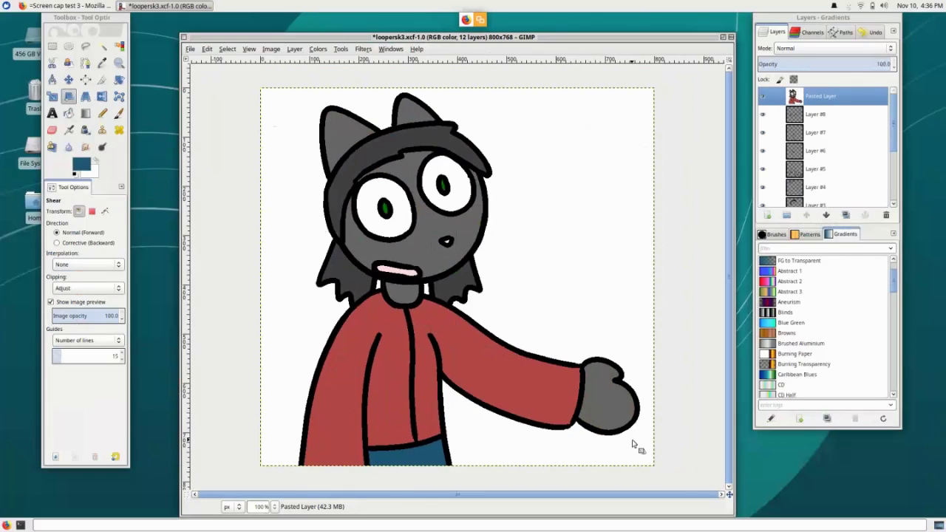
{"action": "key", "text": "ctrl+y"}
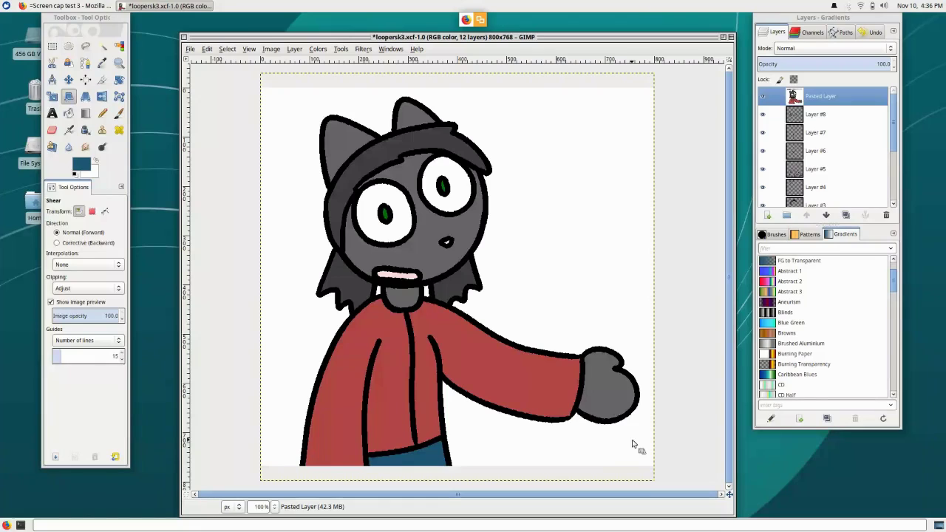
Pick the mouth's pale pink, touch up the mouth with the Pencil tool, and save the image.
{"action": "key", "text": "o"}
{"action": "left_click", "coordinate": [412, 275]}
{"action": "key", "text": "n"}
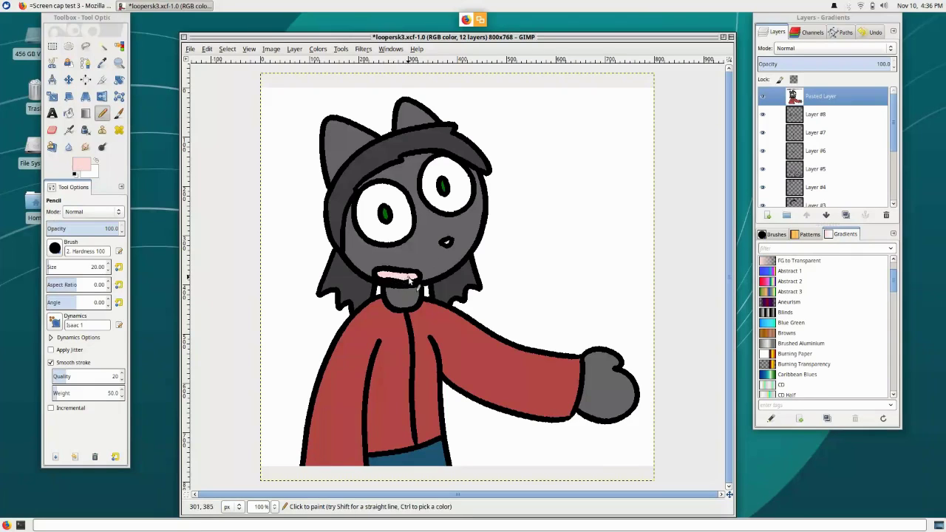
{"action": "left_click", "coordinate": [389, 276], "text": "ctrl"}
{"action": "left_click", "coordinate": [403, 277], "text": "ctrl"}
{"action": "key", "text": "ctrl+s"}
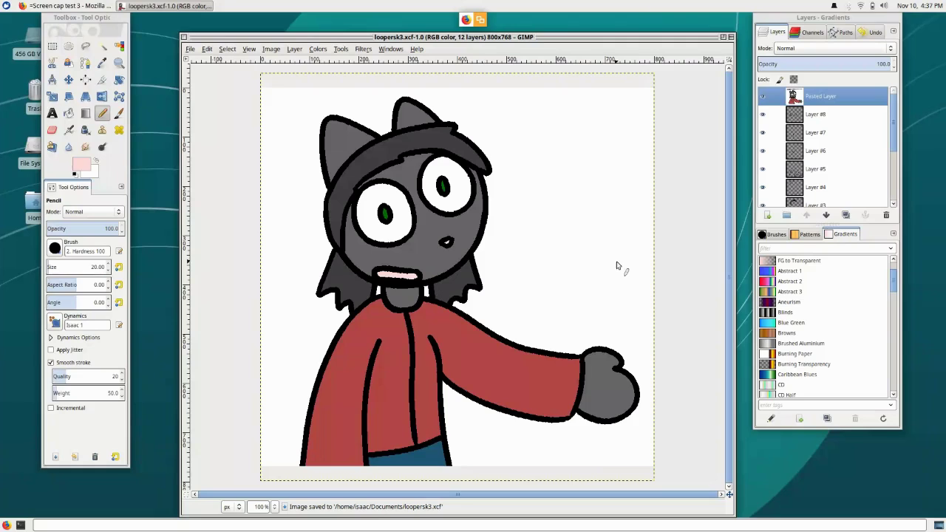
Flip the image horizontally back to its original direction and save it.
{"action": "key", "text": "r"}
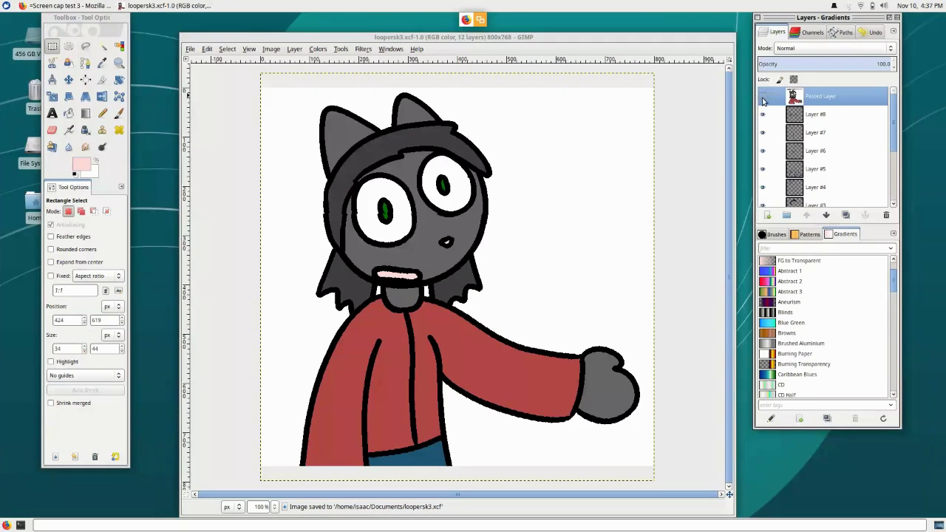
{"action": "key", "text": "ctrl+s"}
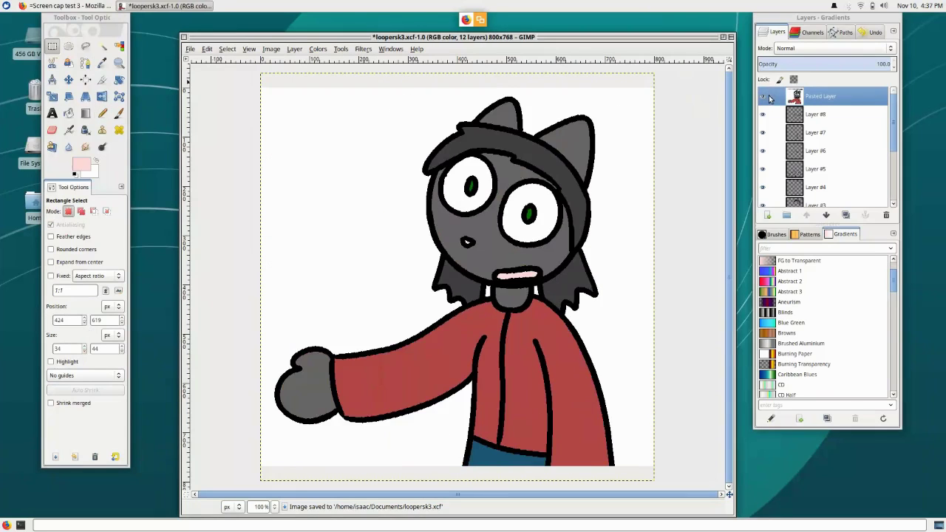